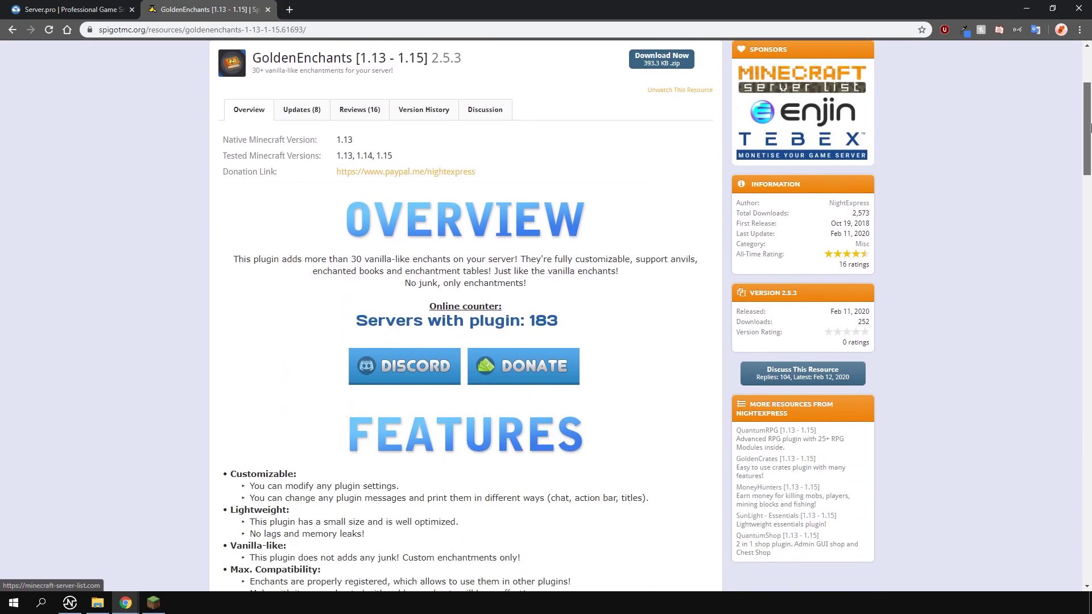
Search the server panel's Spigot plugins for goldenenchants and install the latest GoldenEnchants [1.13 - 1.15].
left_click_drag(1089, 185, 1091, 84)
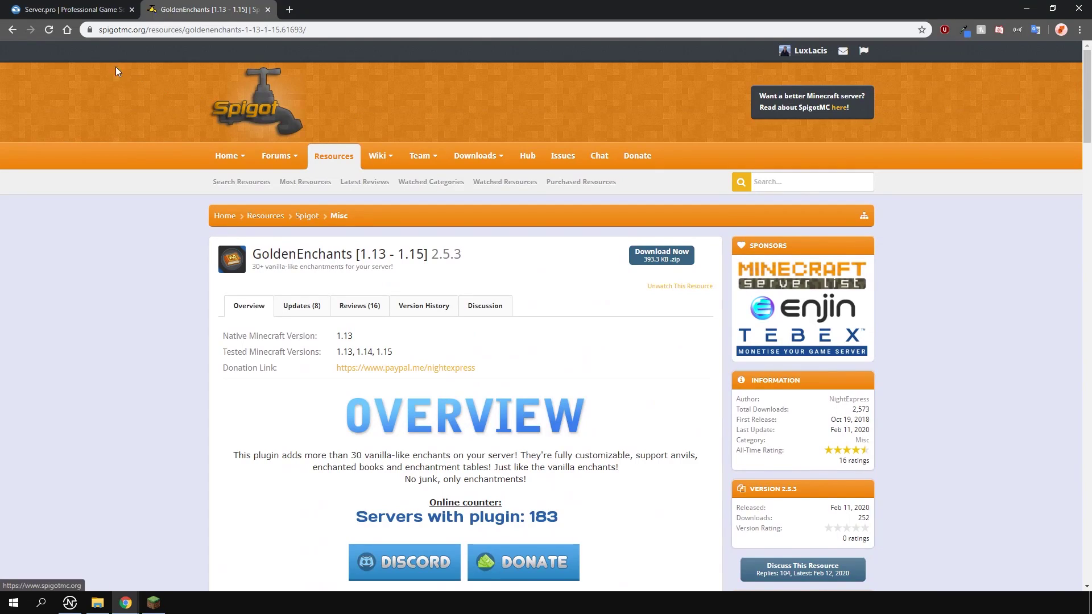
left_click(62, 11)
left_click(45, 236)
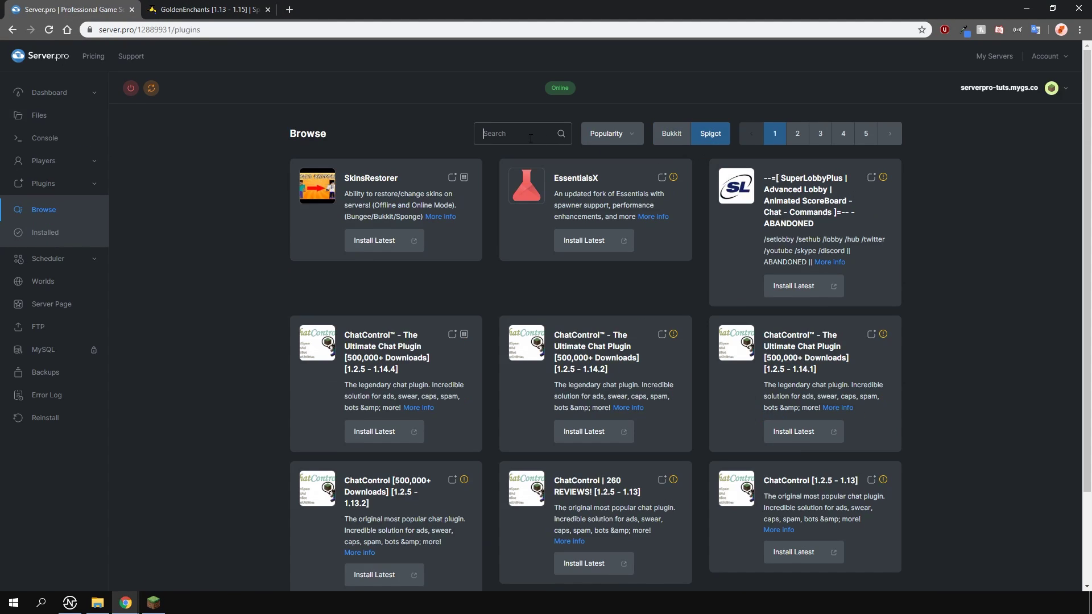
left_click(530, 139)
type("goldenenchants")
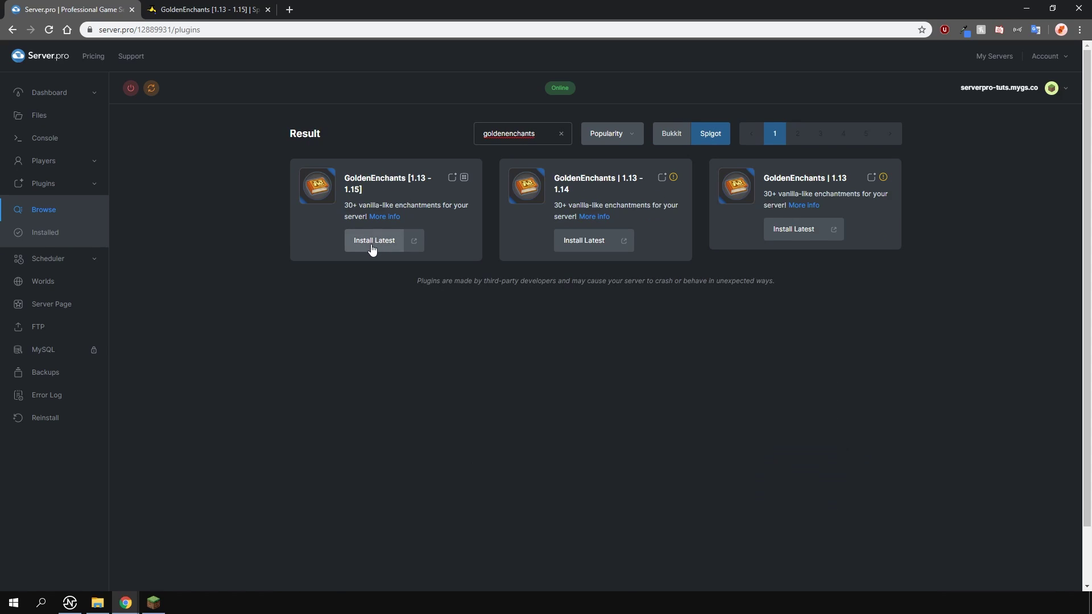
left_click(371, 244)
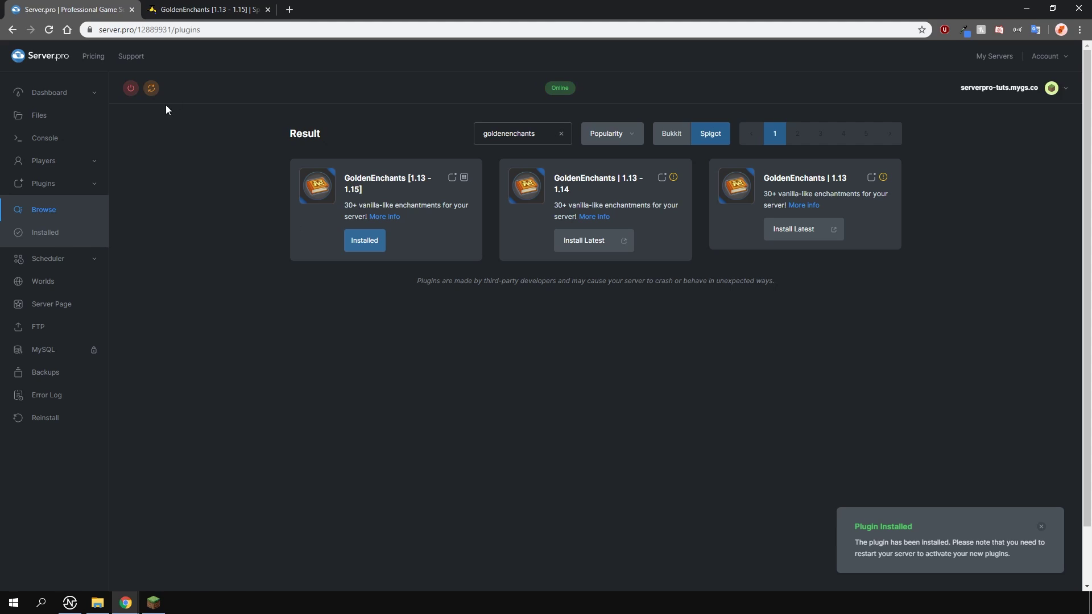
Revisit the GoldenEnchants download on its SpigotMC page, and return to the server panel's dashboard section.
left_click(206, 16)
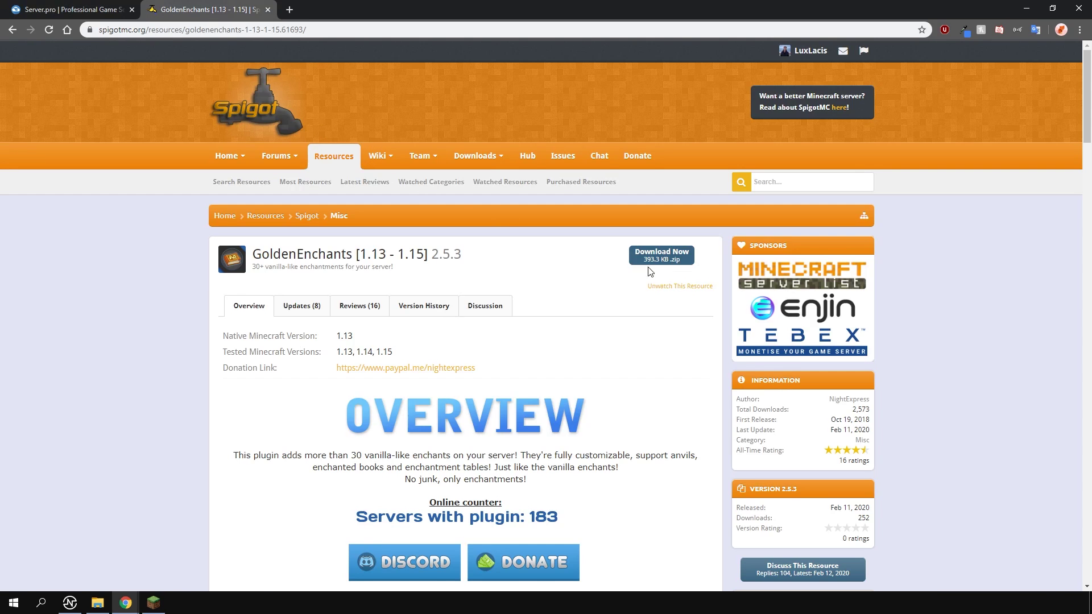
left_click(660, 253)
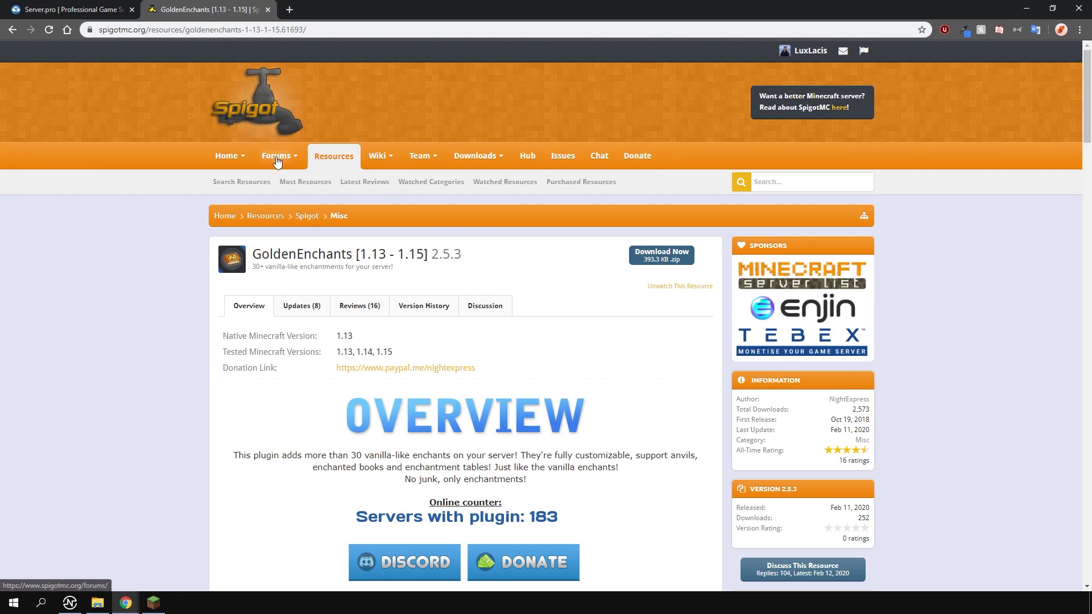
left_click(95, 10)
left_click(64, 90)
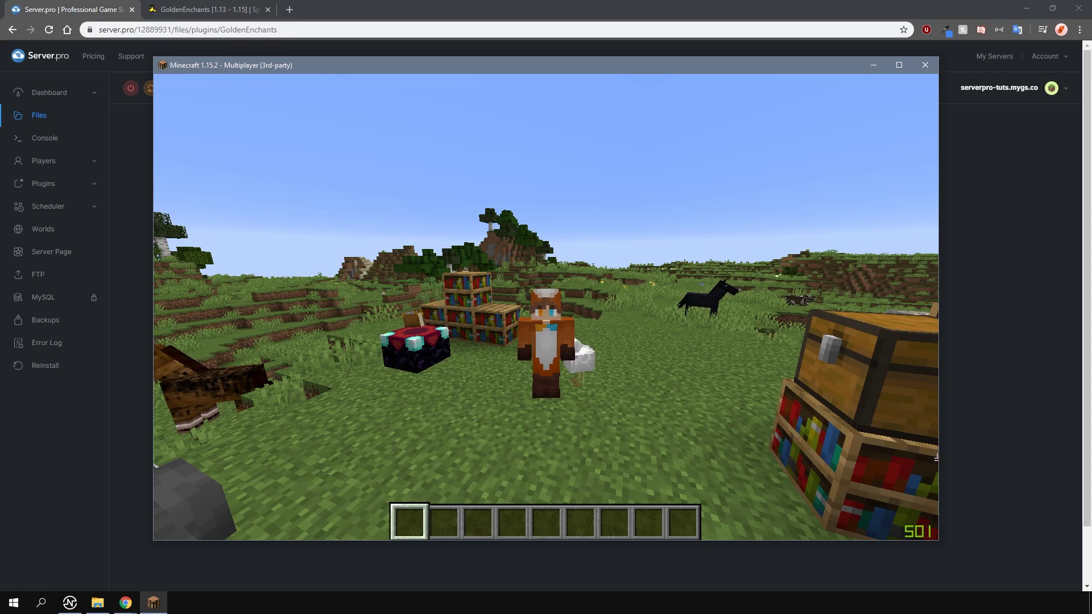
In Minecraft, walk to the chest beside the anvils and take out the Treasures IV enchanted book.
key("d")
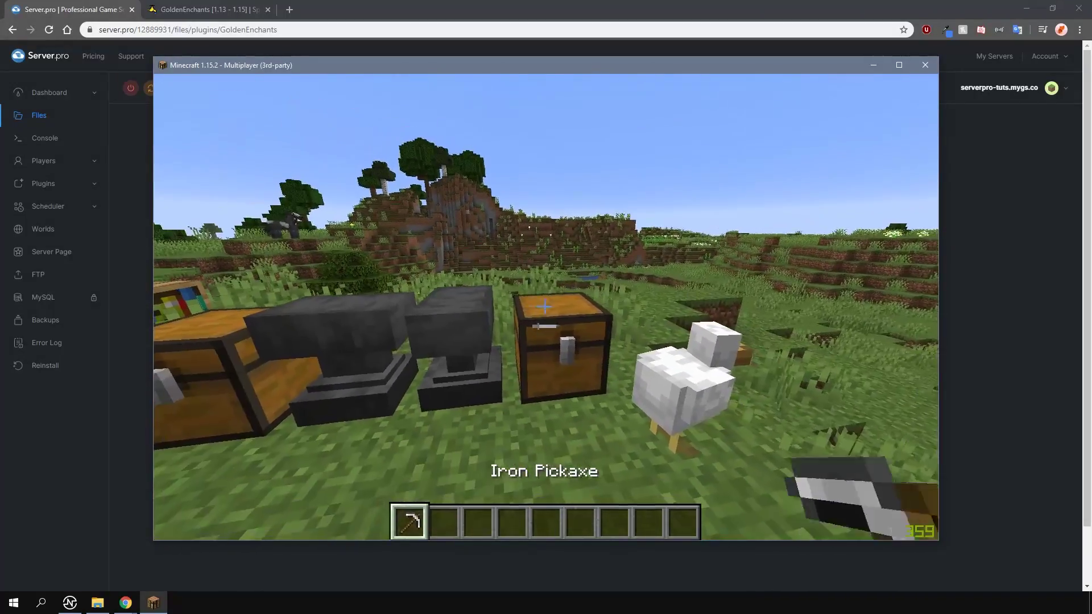
right_click(545, 308)
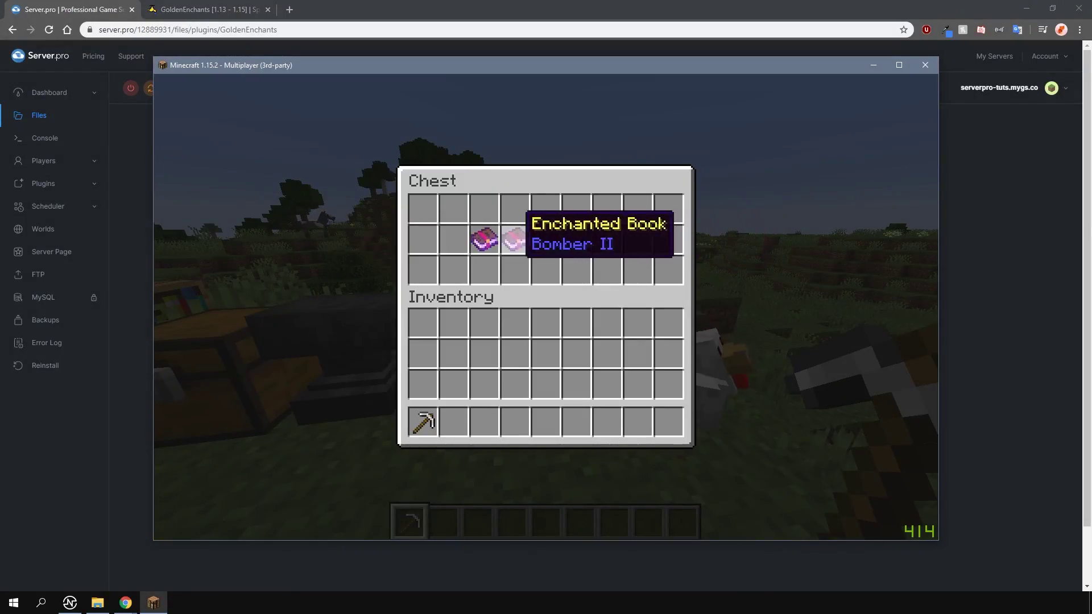
left_click(605, 239, "shift")
key("Escape")
Combine the iron pickaxe with the Treasures IV book at the anvil and put the result in the last hotbar slot.
right_click(546, 307)
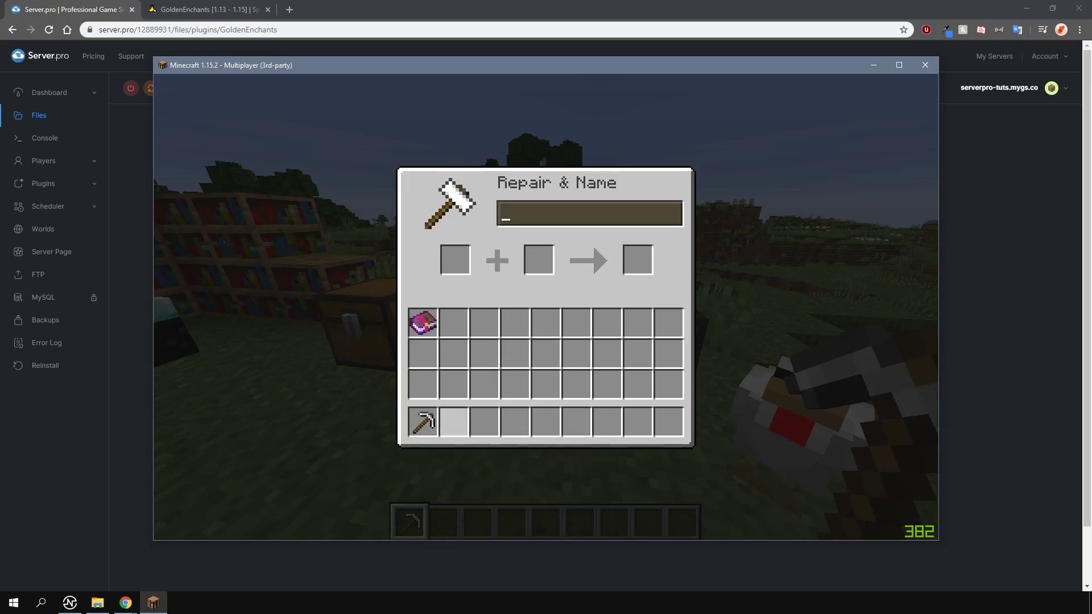
left_click(422, 422, "shift")
left_click(423, 323, "shift")
left_click(638, 261)
left_click(669, 421)
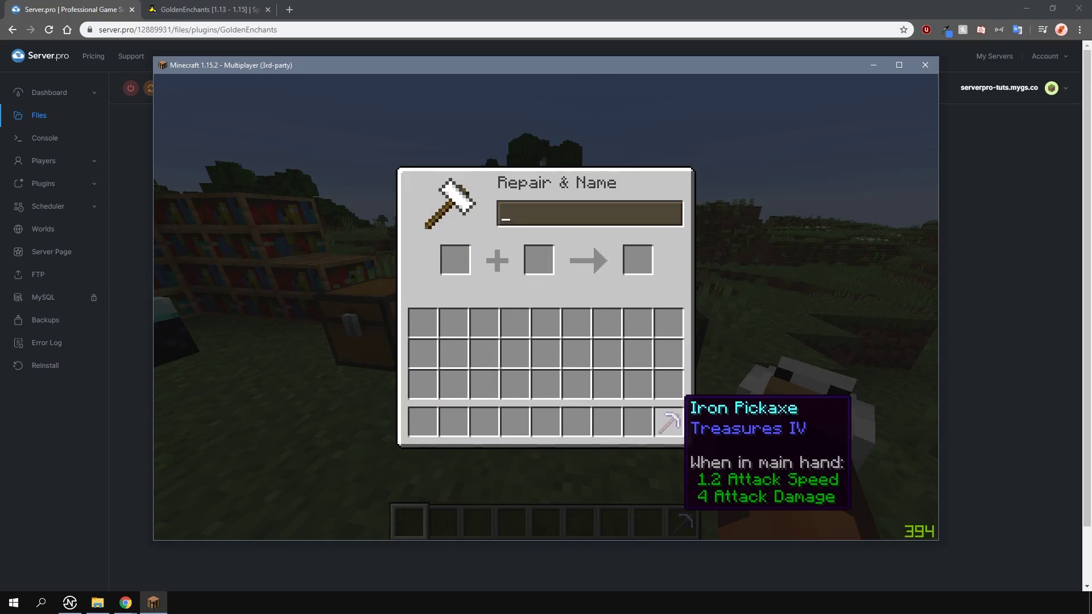
key("Escape")
Store the Treasures IV iron pickaxe in the chest next to the anvils.
right_click(546, 307)
left_click(669, 421, "shift")
key("Escape")
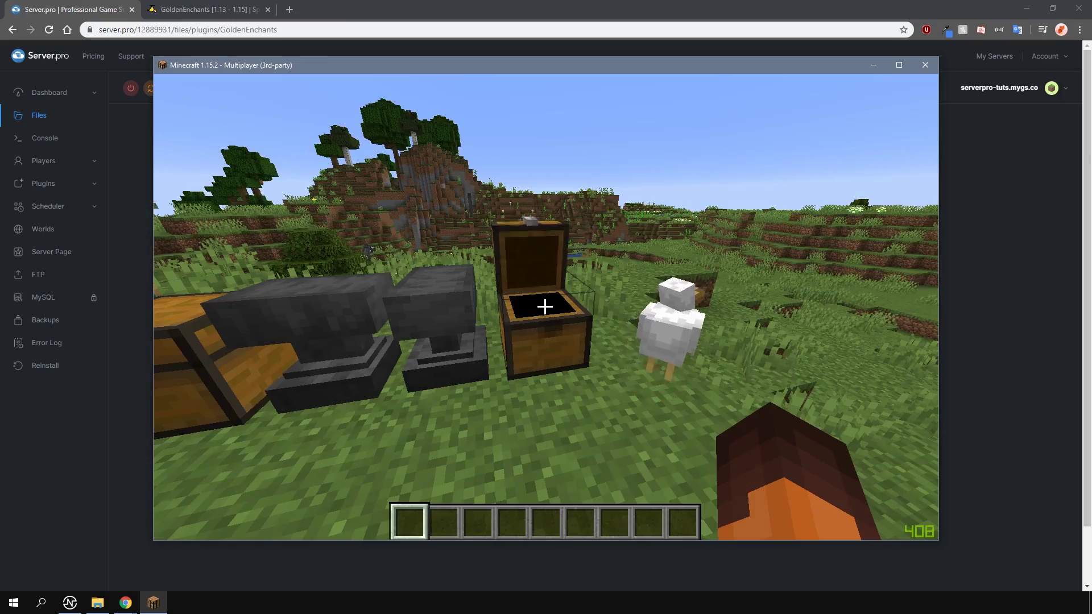
Take all the tools, weapons, armour and lapis lazuli from the chest near the enchanting table.
right_click(546, 307)
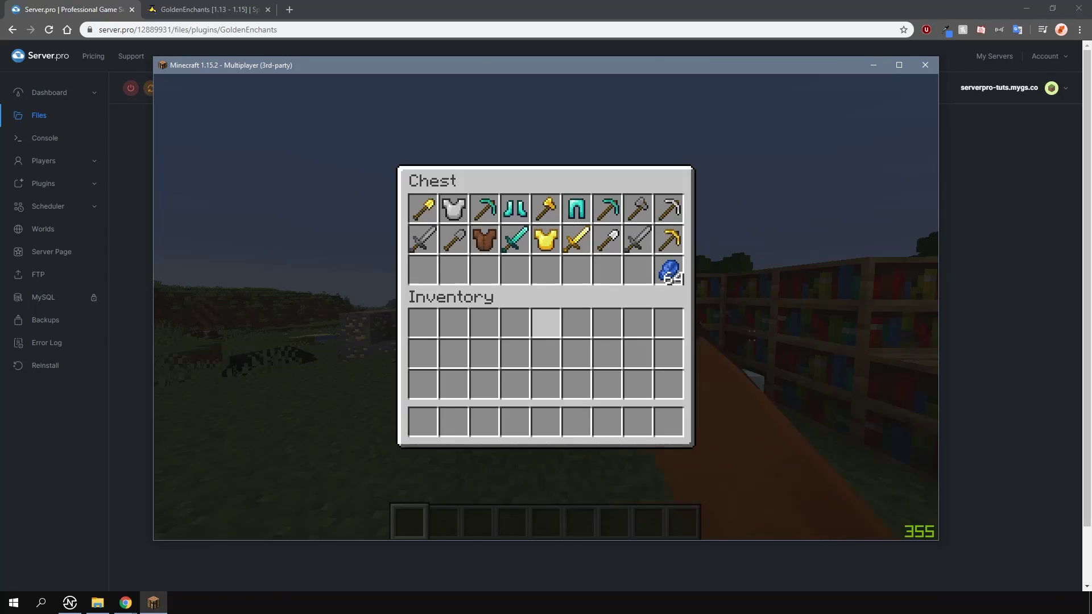
left_click(669, 239, "shift")
key("Escape")
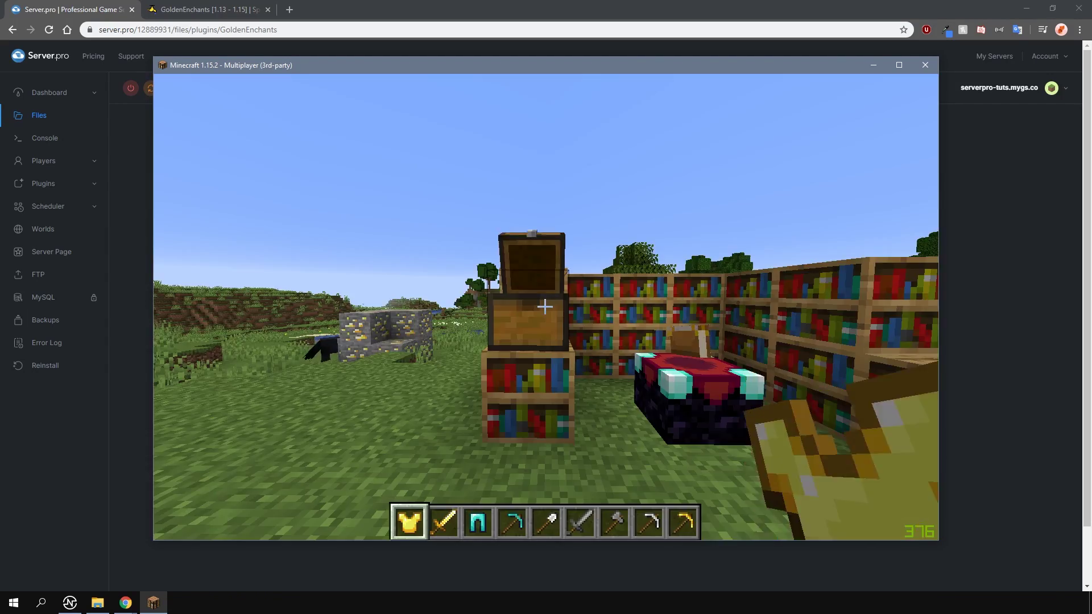
Enchant the collected tools, weapons and armour one by one at the enchanting table with the third-tier option.
right_click(546, 307)
left_click(590, 271)
left_click(435, 260, "shift")
left_click(576, 385, "shift")
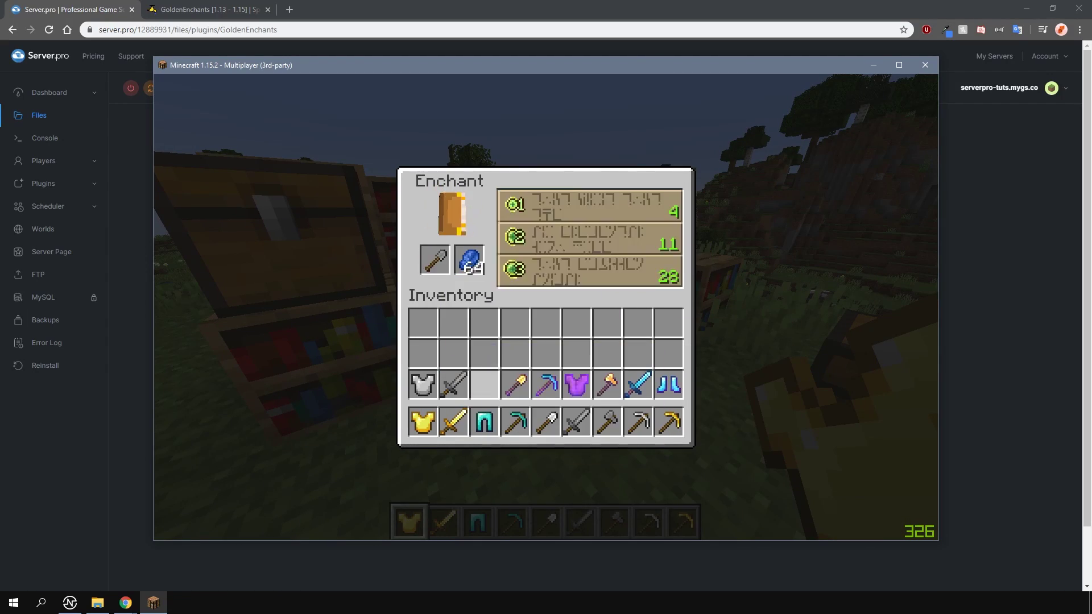
left_click(590, 271)
left_click(435, 260, "shift")
left_click(577, 421, "shift")
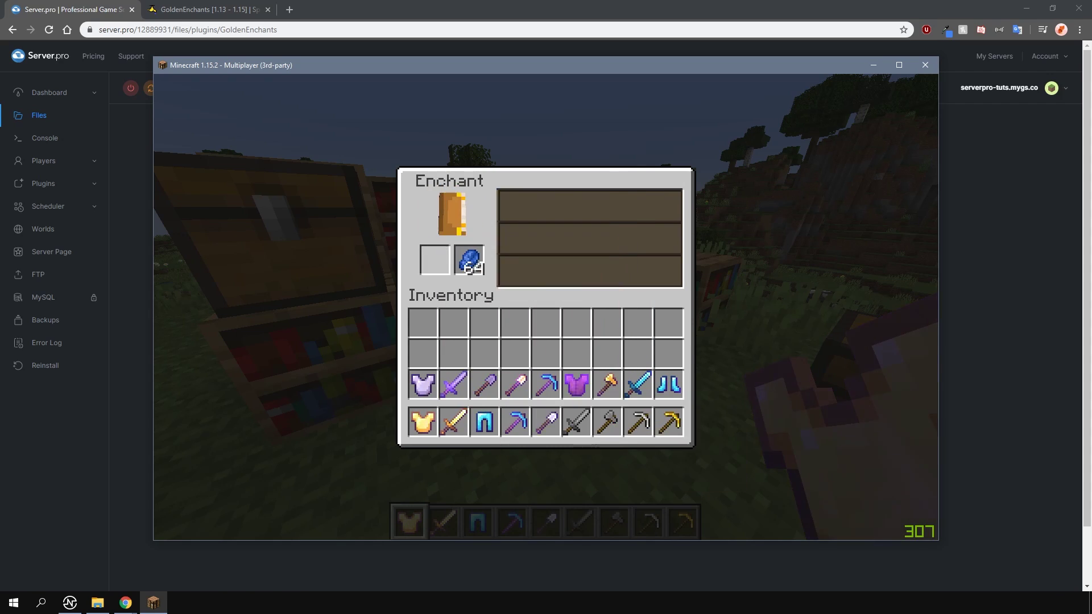
left_click(607, 421, "shift")
left_click(590, 271)
left_click(435, 260, "shift")
left_click(670, 422, "shift")
left_click(590, 272)
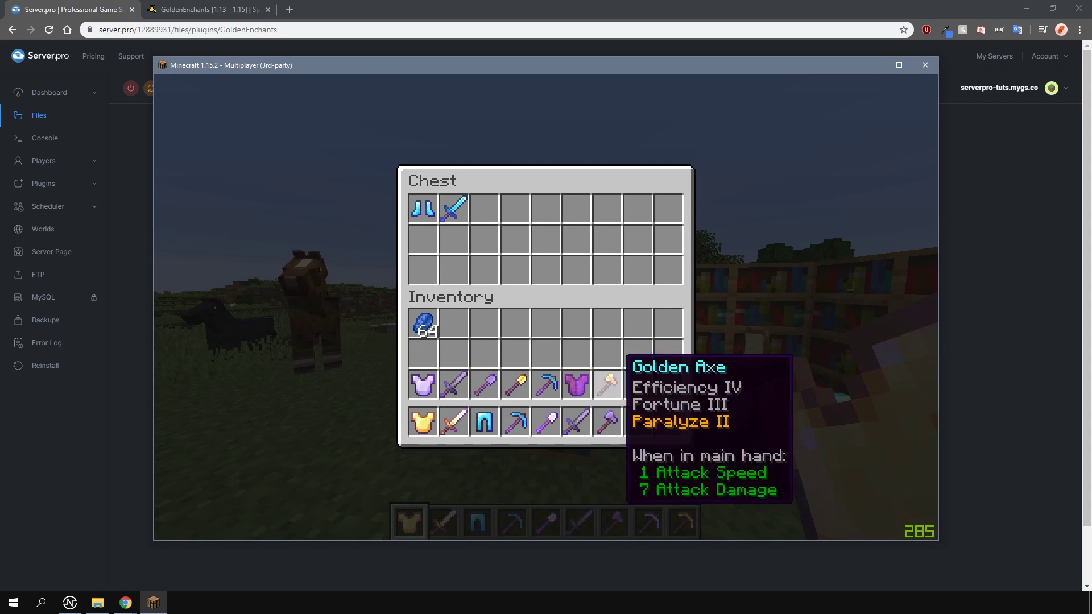
Move all the enchanted gear and the lapis lazuli back into the chest near the enchanting table.
left_click(607, 385, "shift")
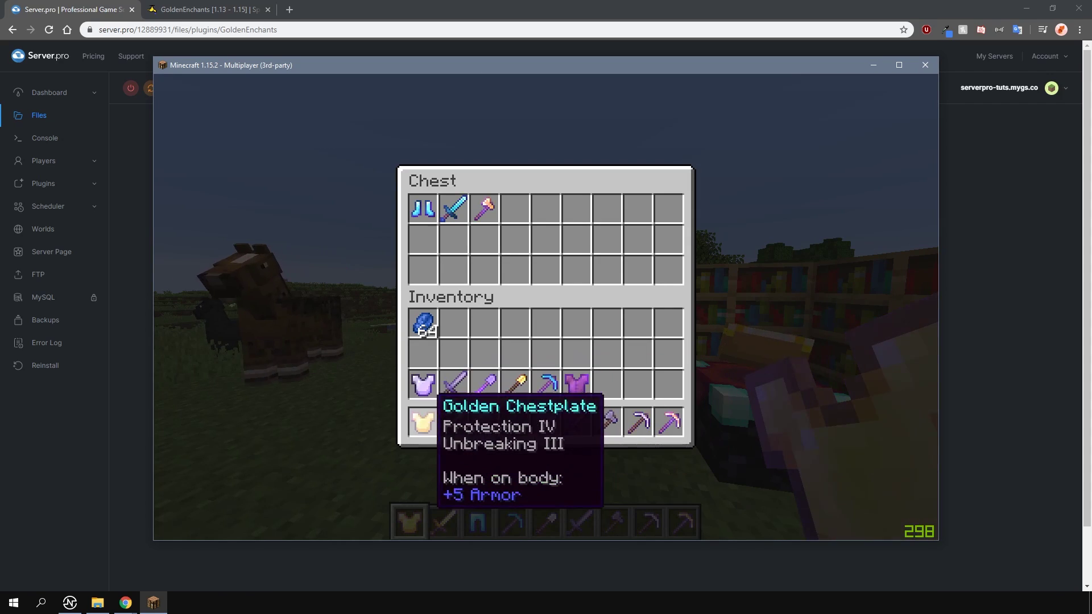
left_click(607, 421, "shift")
mouse_move(475, 205)
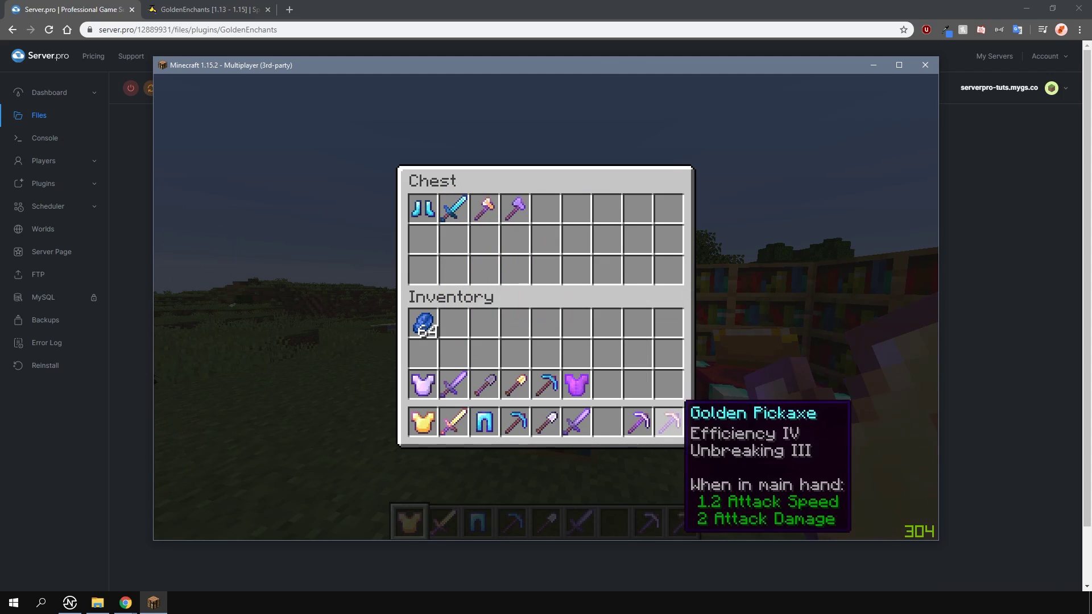
left_click(669, 421, "shift")
left_click(638, 422, "shift")
left_click(546, 421, "shift")
left_click(516, 422, "shift")
left_click(516, 384, "shift")
left_click(546, 384, "shift")
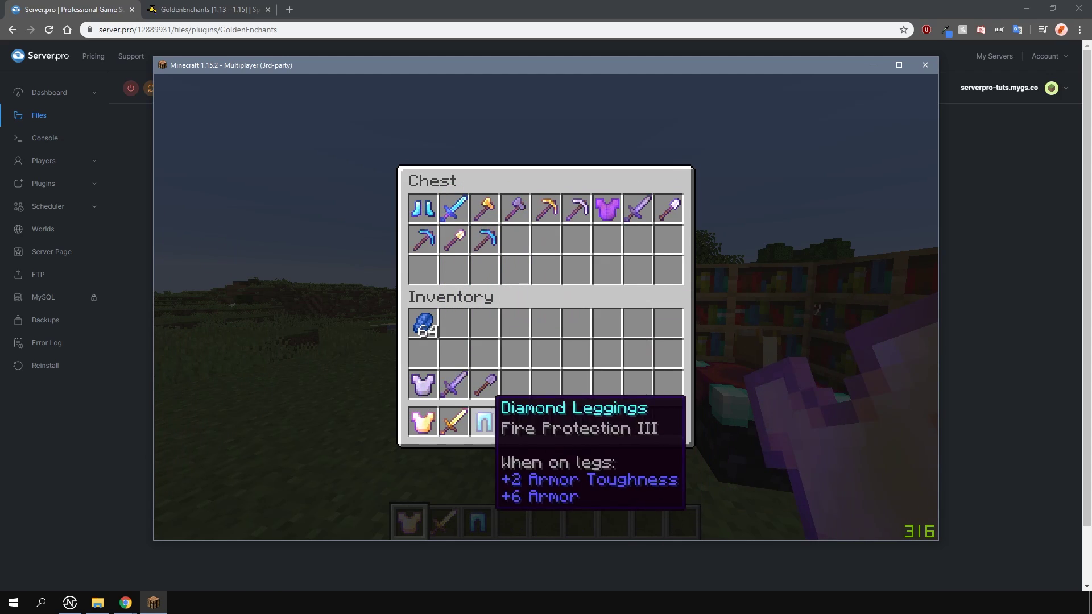
left_click(484, 421, "shift")
left_click(485, 384, "shift")
left_click(454, 422, "shift")
left_click(423, 422, "shift")
left_click(422, 384, "shift")
left_click(423, 323, "shift")
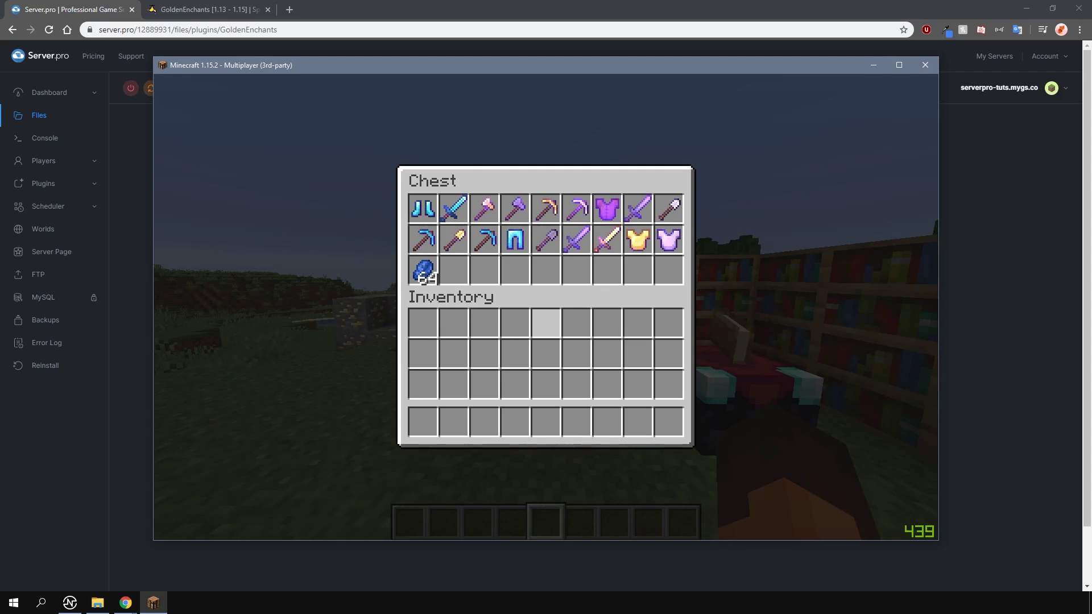
key("e")
Take the crossbow, boots, diamond pickaxe, stone sword and 16 arrows from the other chest and hold the stone sword.
scroll(545, 307, "down", 4)
right_click(545, 307)
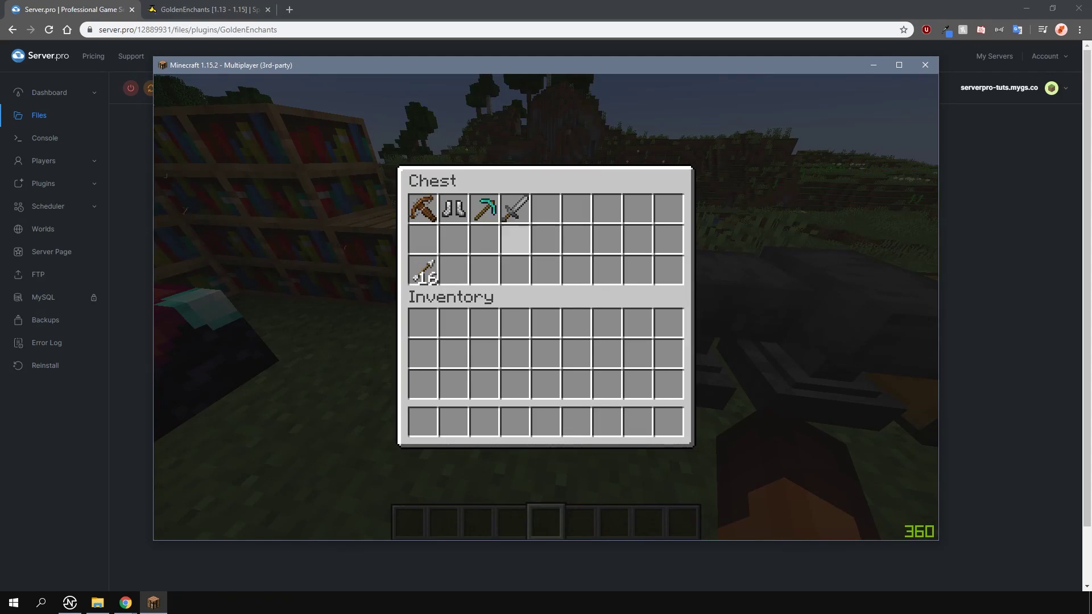
left_click(424, 208, "shift")
left_click(453, 209, "shift")
left_click(485, 208, "shift")
left_click(516, 208, "shift")
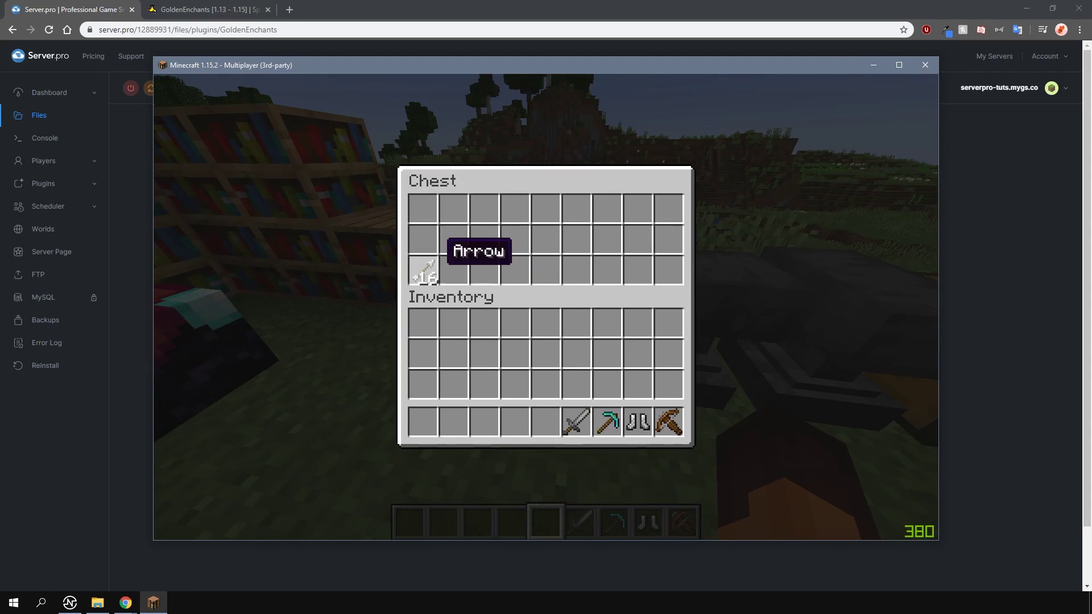
left_click(424, 270, "shift")
key("e")
scroll(545, 307, "down", 1)
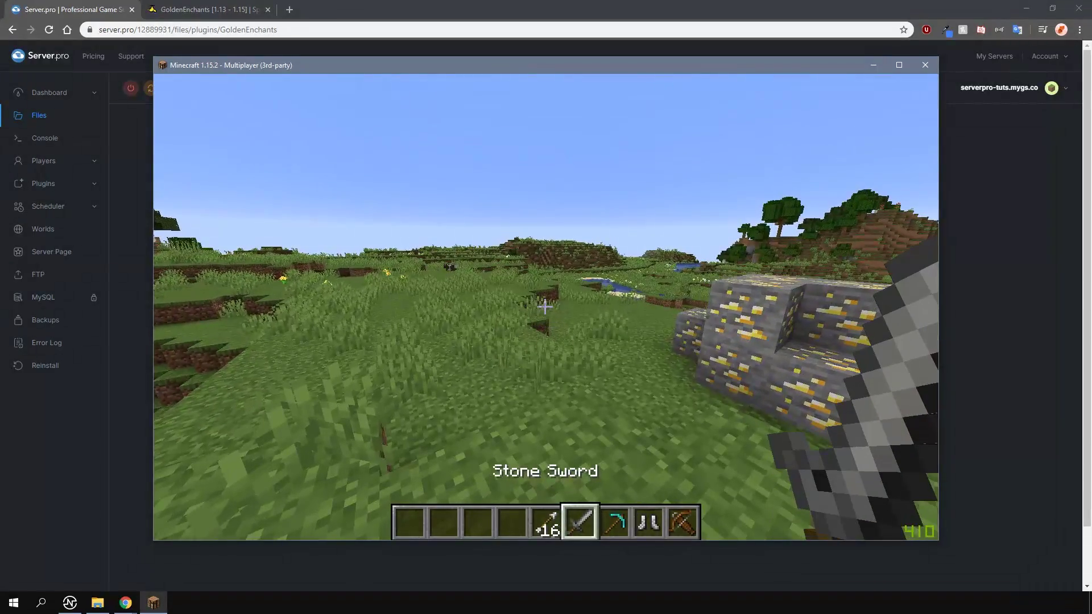
Run /genchants to show the plugin's list of commands.
key("slash")
type("genchants")
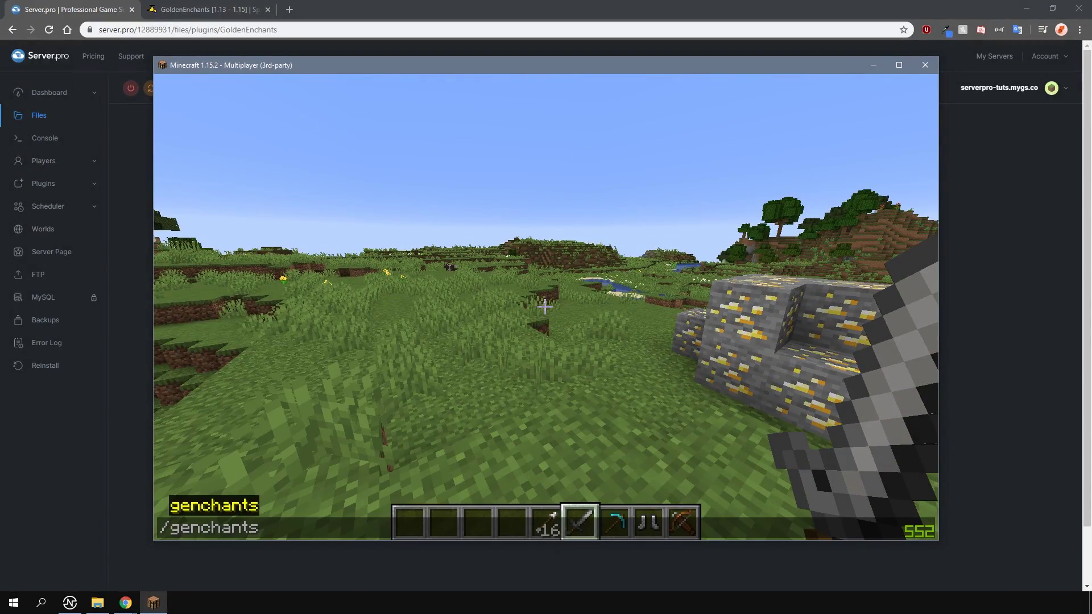
key("Return")
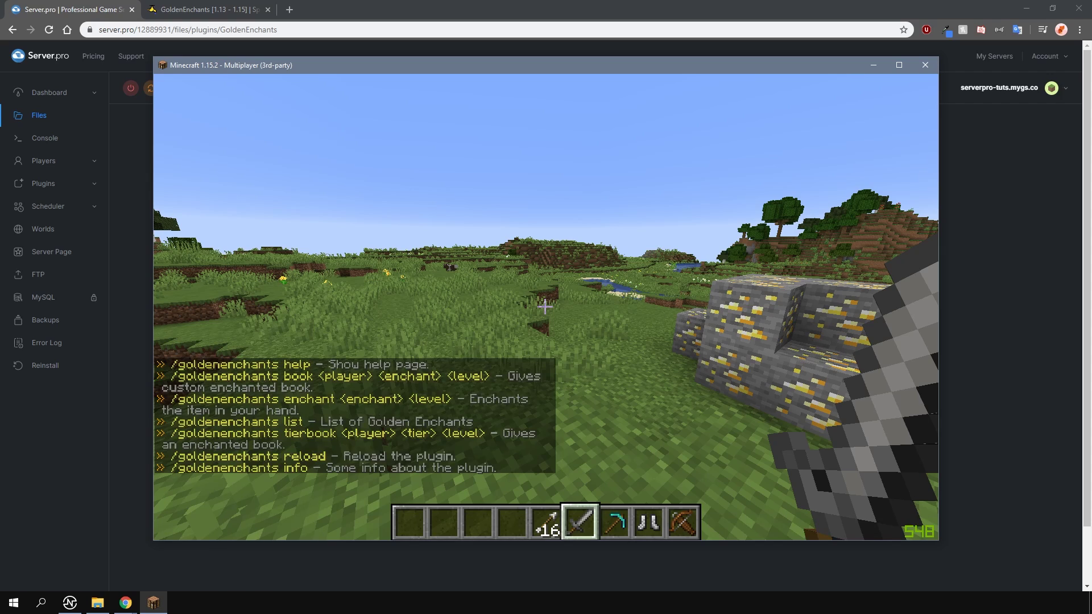
Enchant the held stone sword with /genchants enchant venom 5 and strike the horse with it.
key("slash")
key("Up")
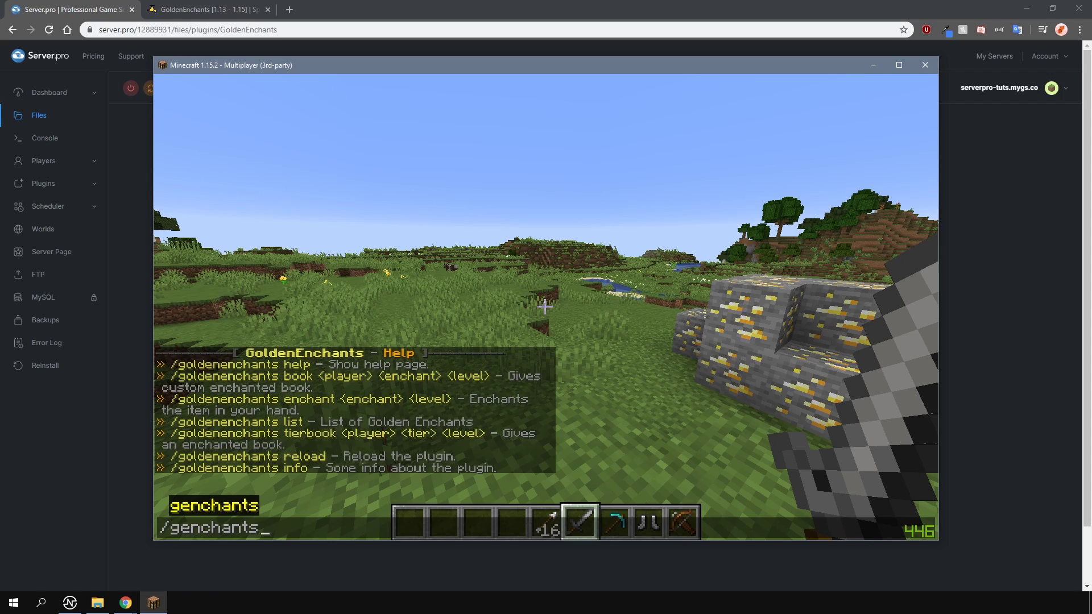
type("e")
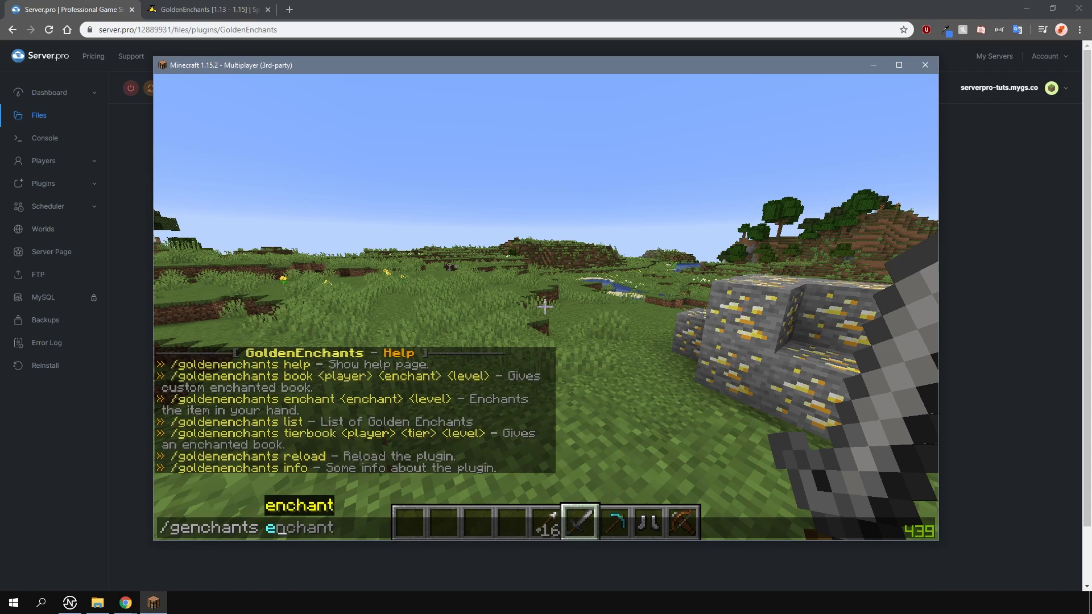
type("nchant venom")
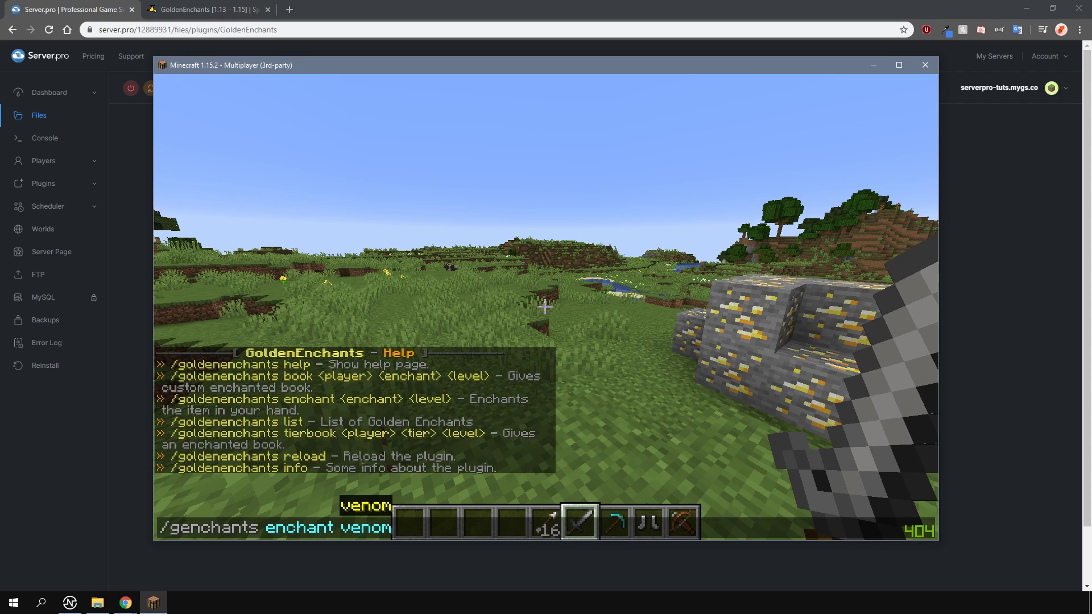
type(" 5")
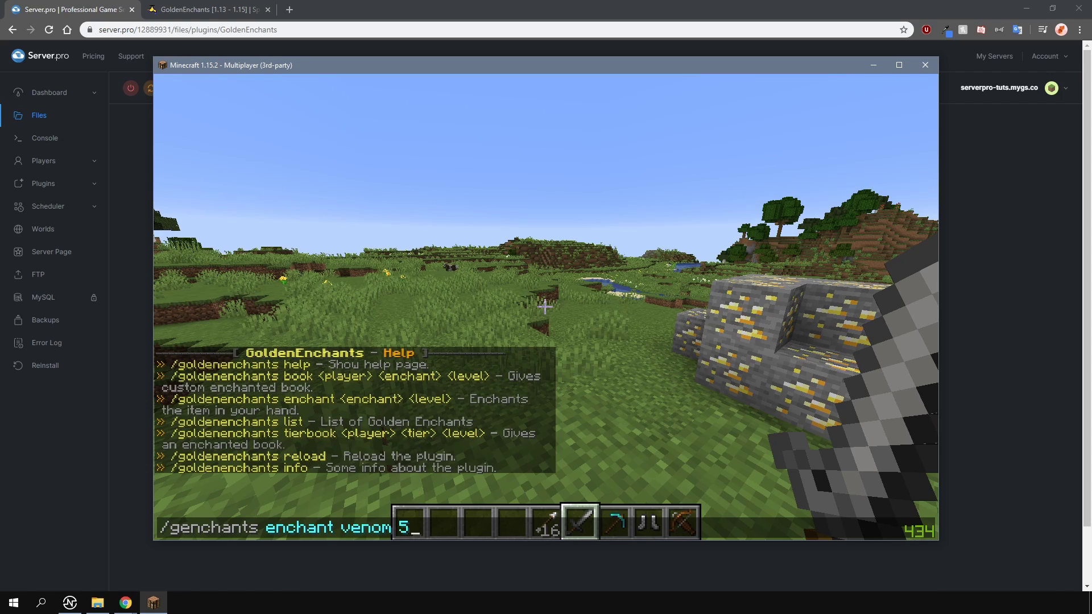
key("Return")
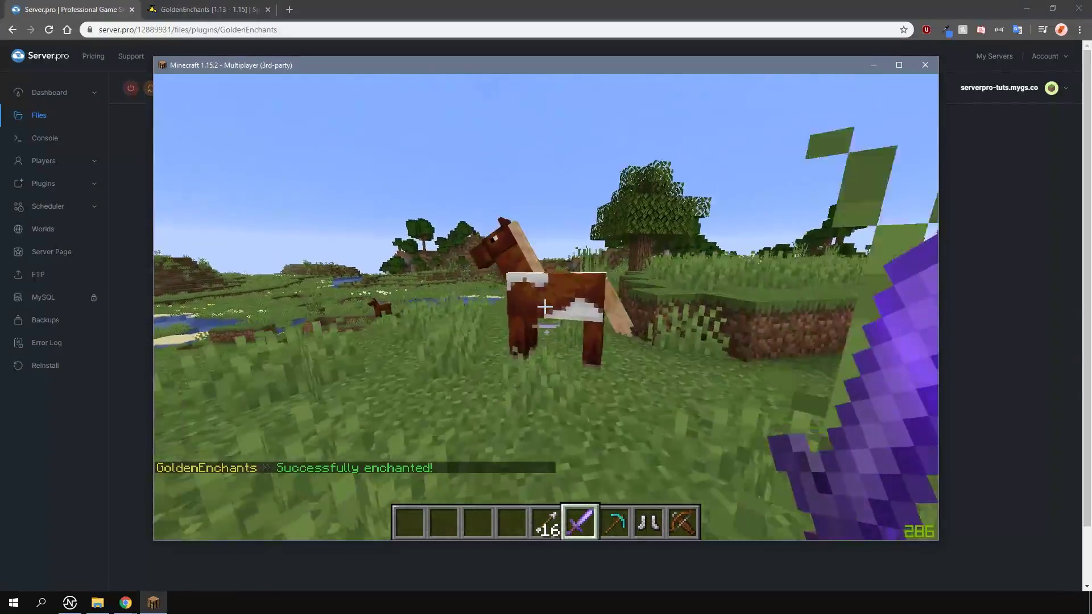
left_click(545, 307)
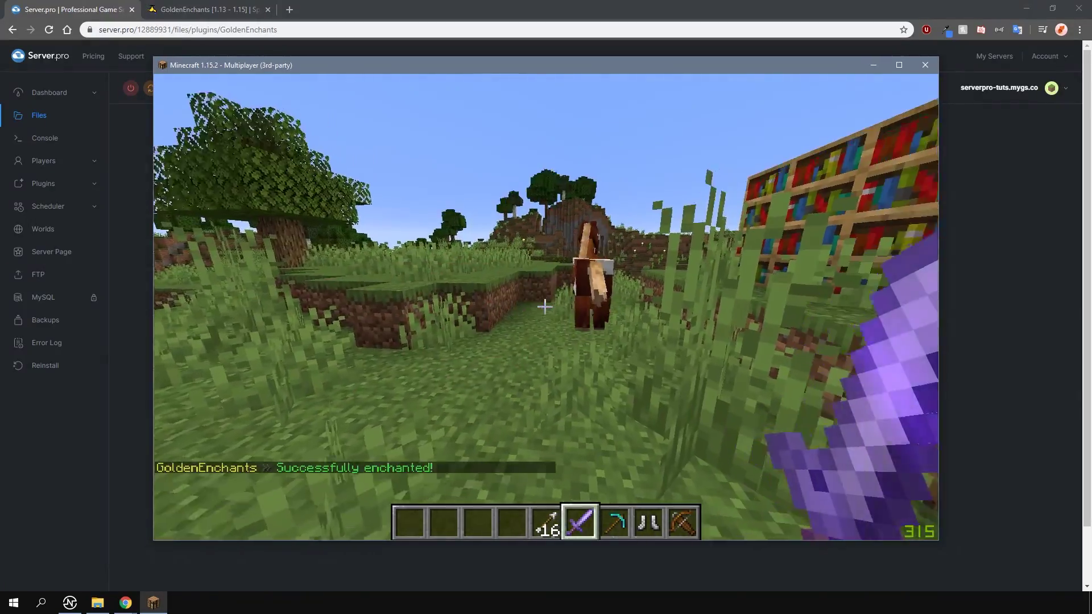
Hold the diamond pickaxe and enchant it with /genchants enchant smelter 4.
key("7")
key("t")
key("Up")
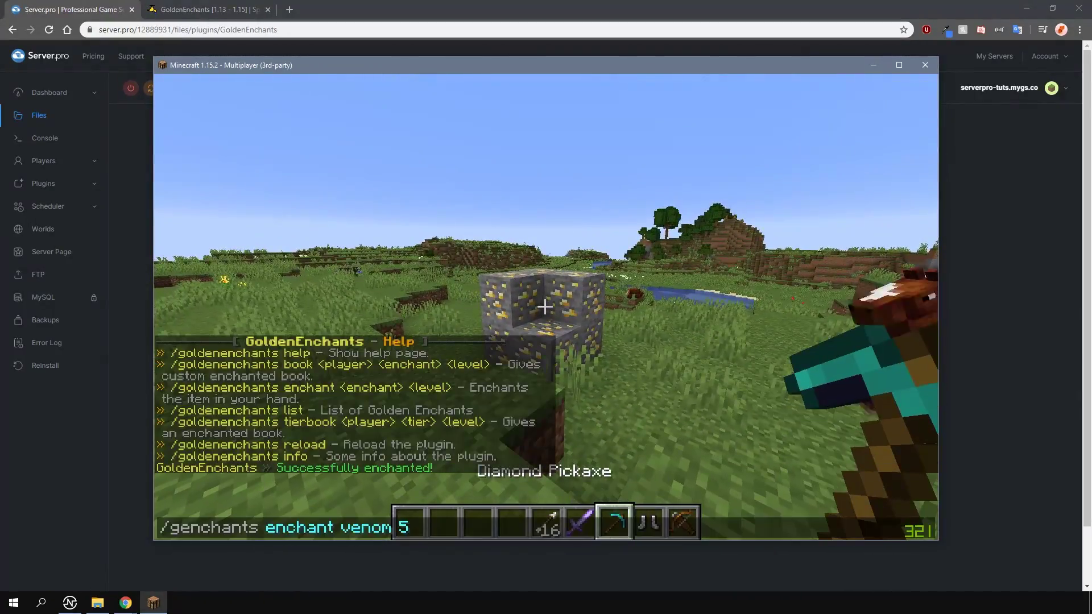
key("BackSpace")
key("BackSpace")
key("BackSpace")
key("BackSpace")
key("BackSpace")
type("smelter")
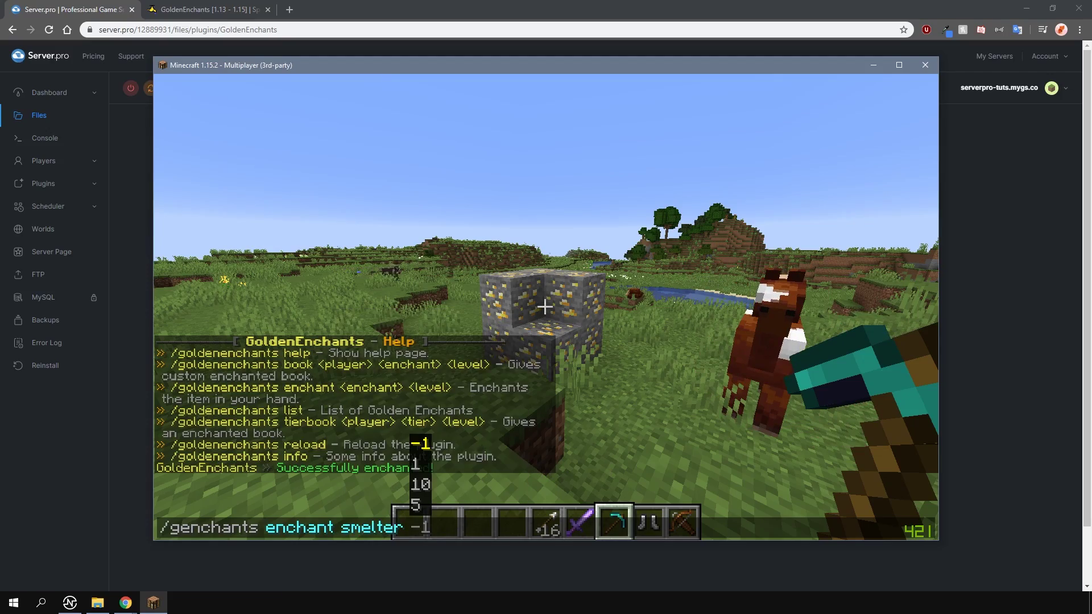
type(" 4")
key("Return")
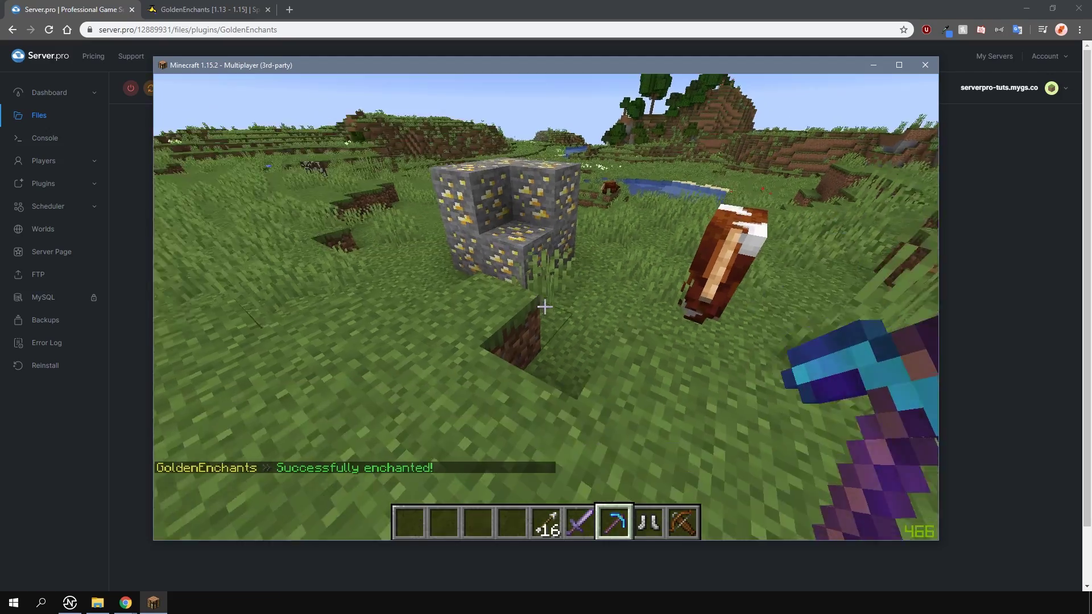
Switch your own game mode to Survival with the /gamemode command.
type("/gamemode")
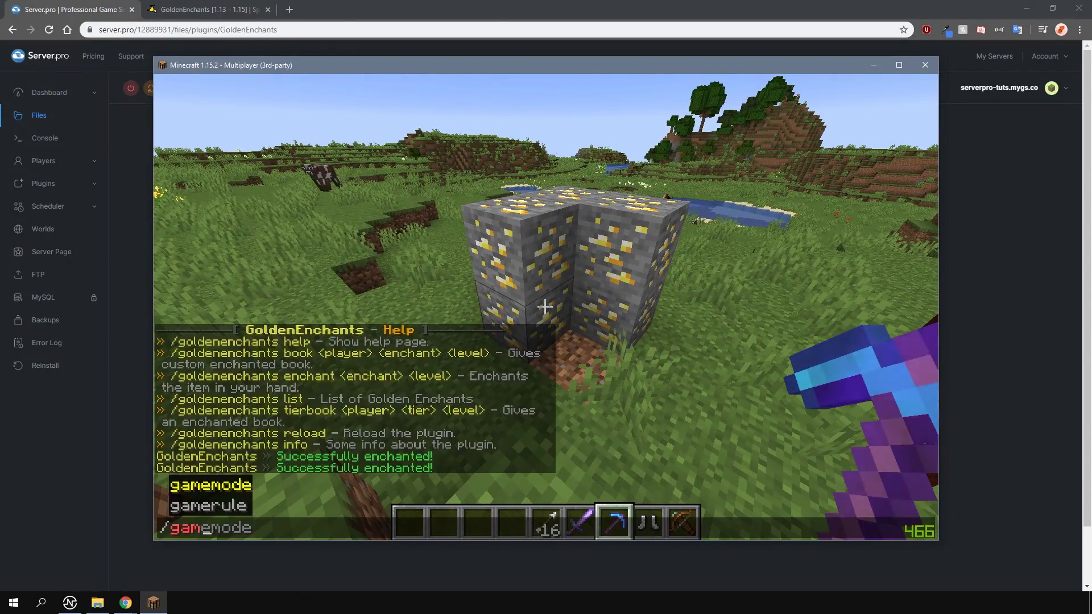
key("Tab")
key("Tab")
key("Tab")
key("Tab")
key("Return")
Mine the gold ore blocks with the smelter-enchanted diamond pickaxe and collect the drops.
left_click(545, 307)
left_click(545, 307)
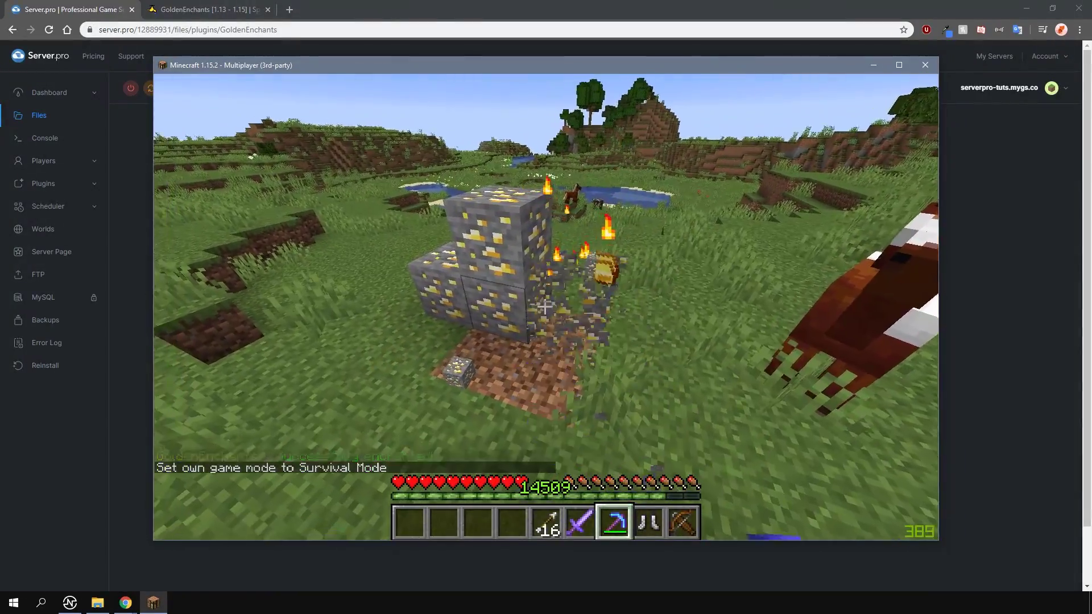
left_click(545, 307)
left_click(545, 307)
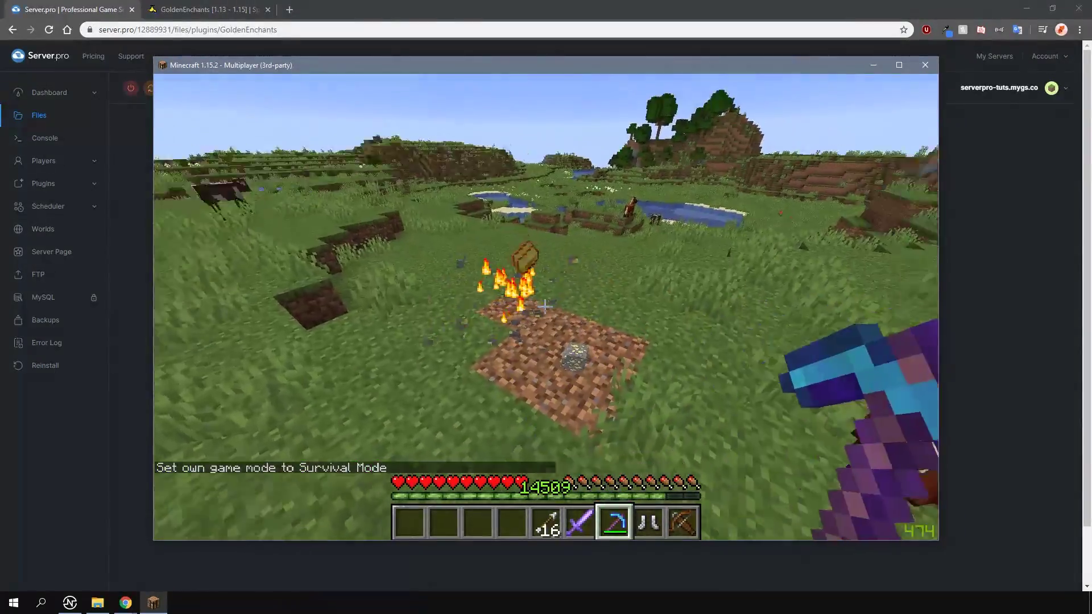
key("w")
Hold the chainmail boots, enchant them with /genchants enchant sonic, and wear them to check their effect in the inventory.
scroll(545, 307, "down", 1)
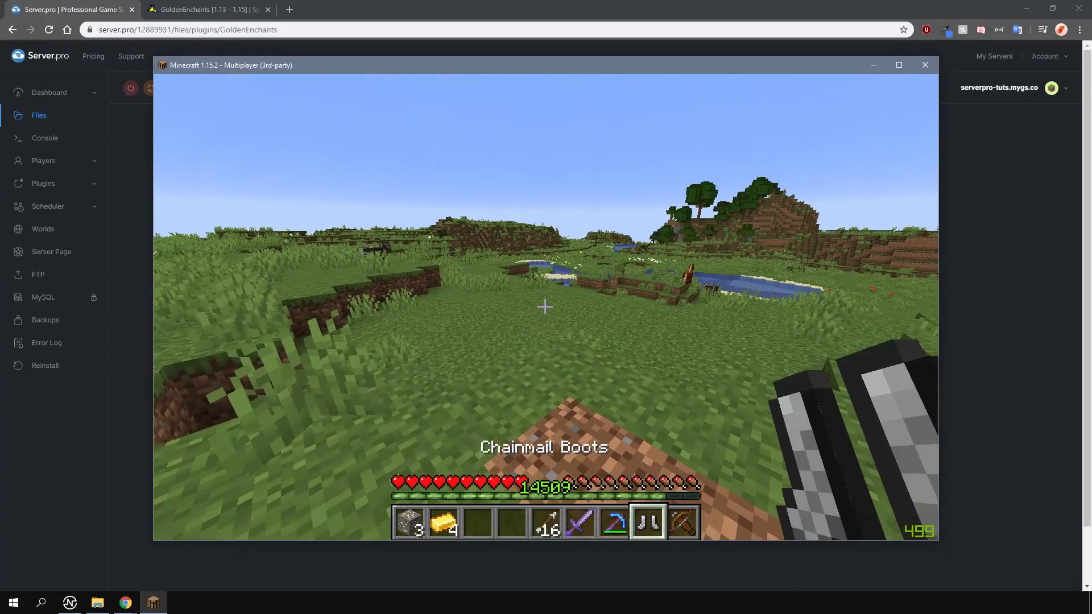
key("t")
key("Up")
key("Up")
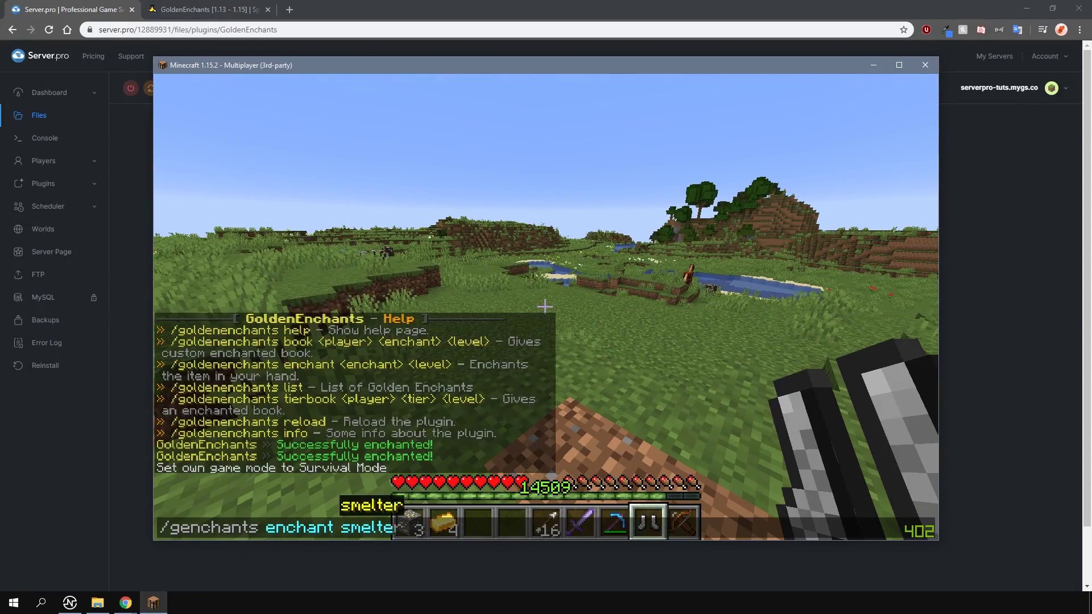
type("onic")
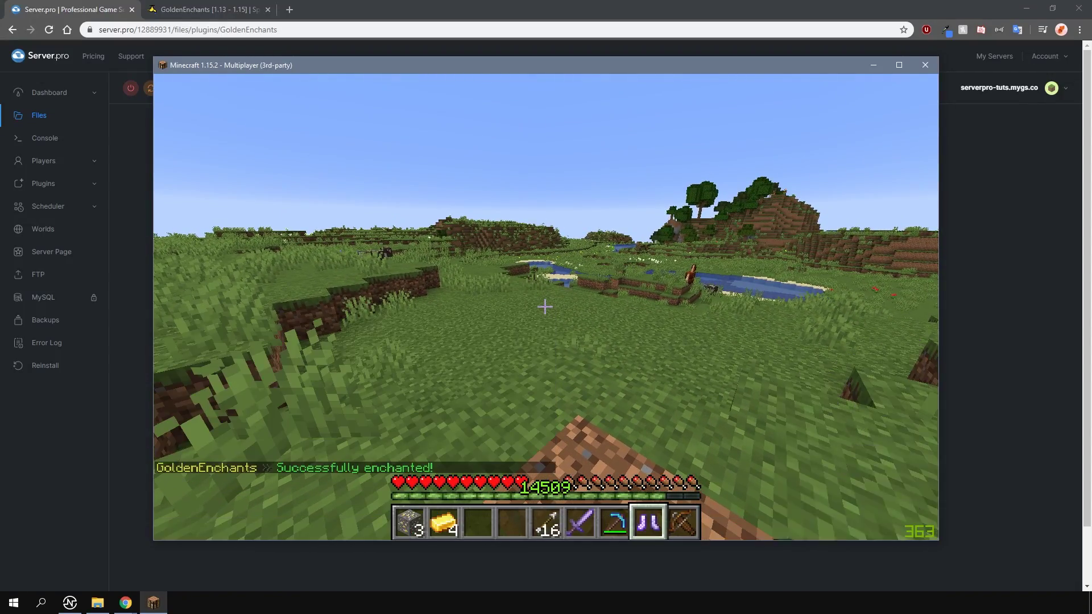
type("e")
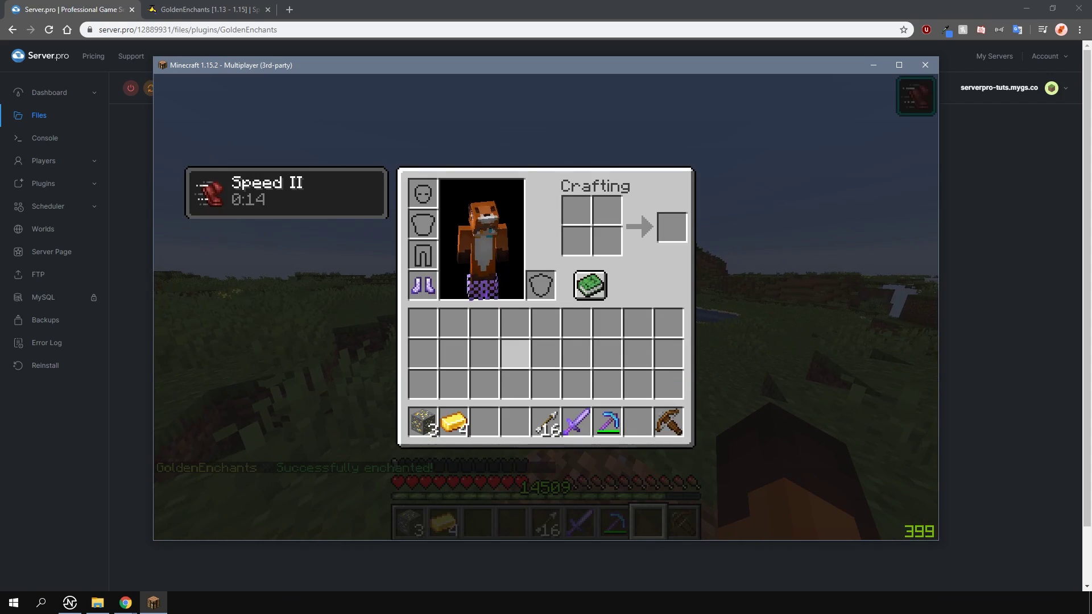
Enchant the held crossbow with /genchants enchant ghast and shoot it at the cow.
type("enchants enchant ghast")
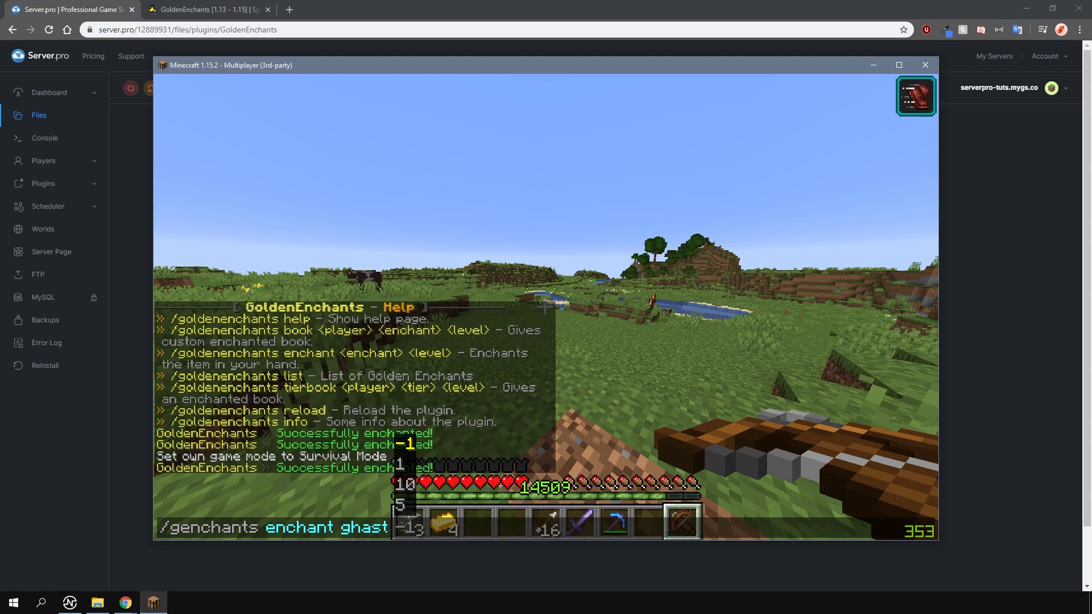
key("Return")
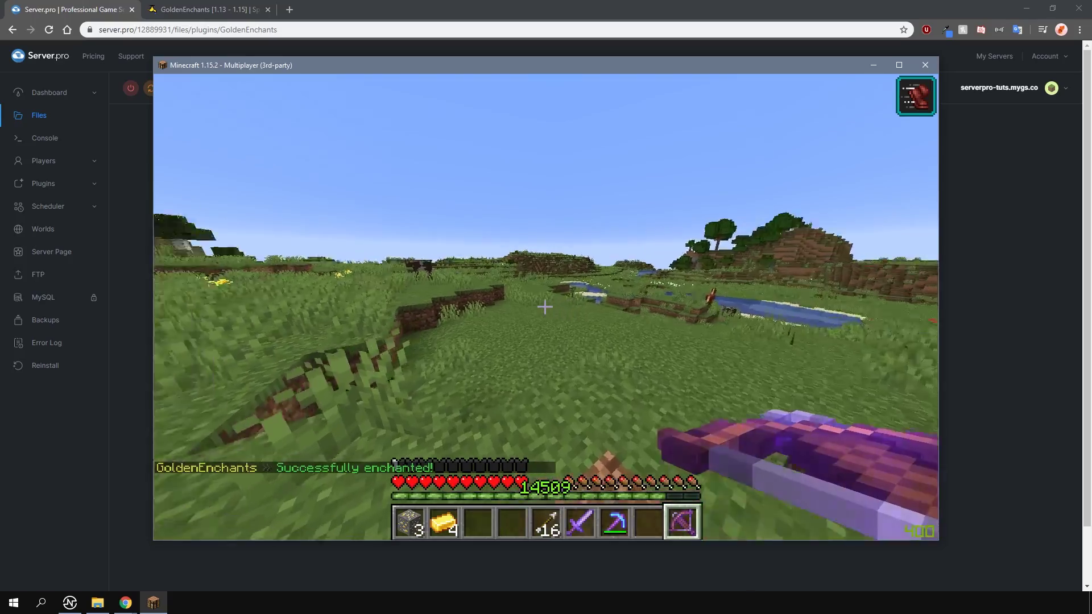
right_click(545, 308)
right_click(544, 307)
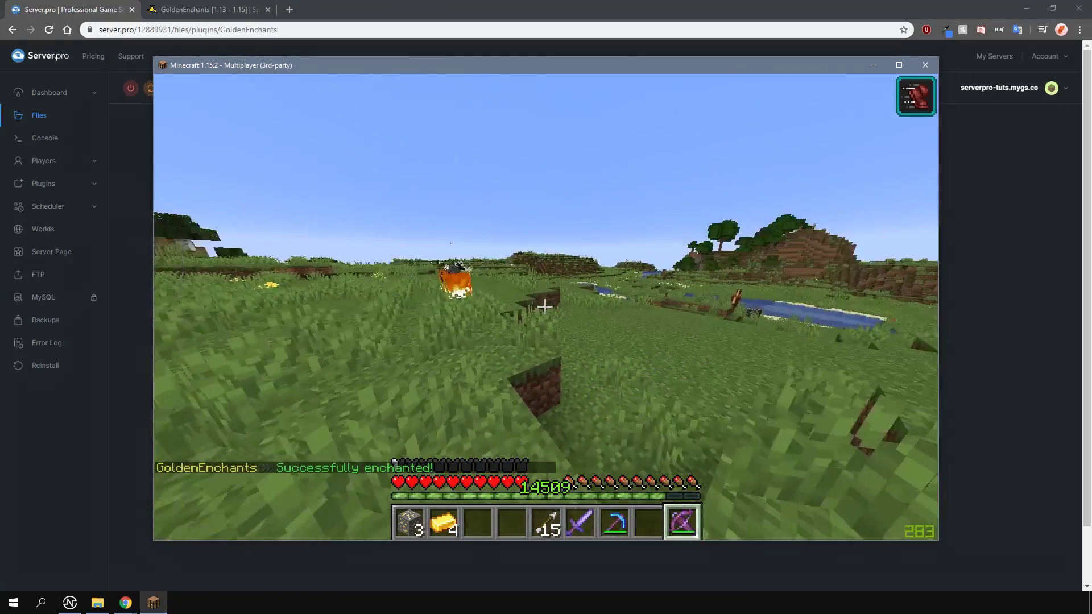
right_click(544, 307)
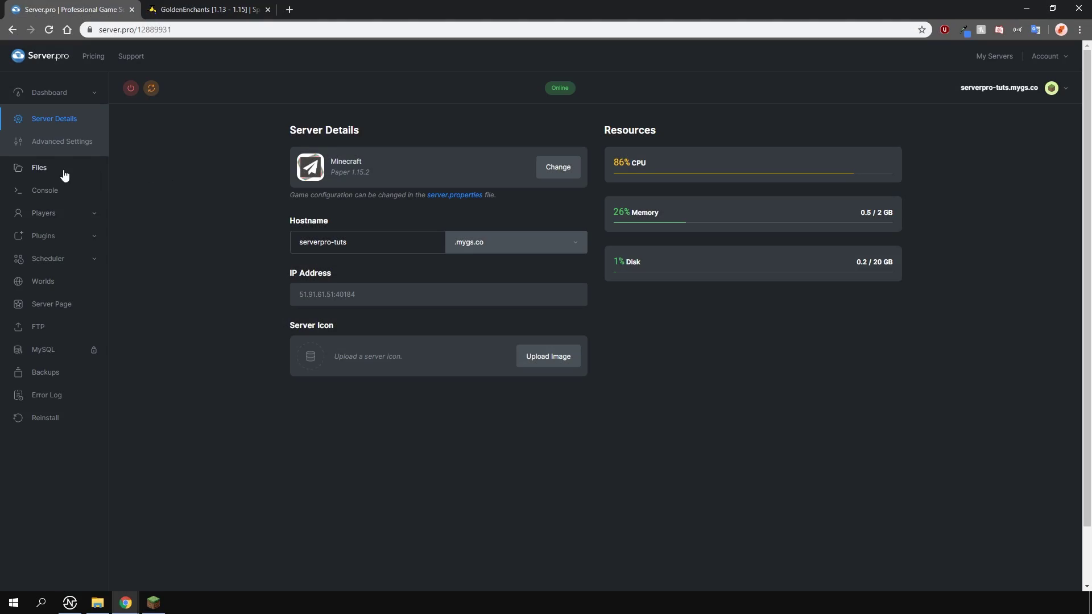
Open config.yml from the plugins/GoldenEnchants folder in the Server.pro file manager.
left_click(60, 170)
left_click(319, 258)
left_click(322, 259)
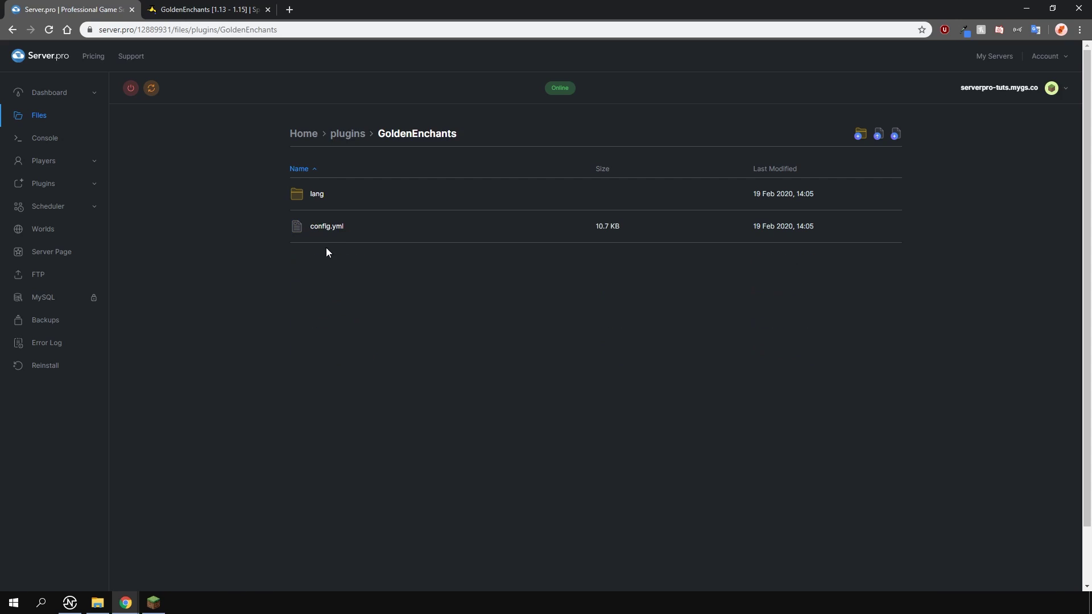
left_click(327, 226)
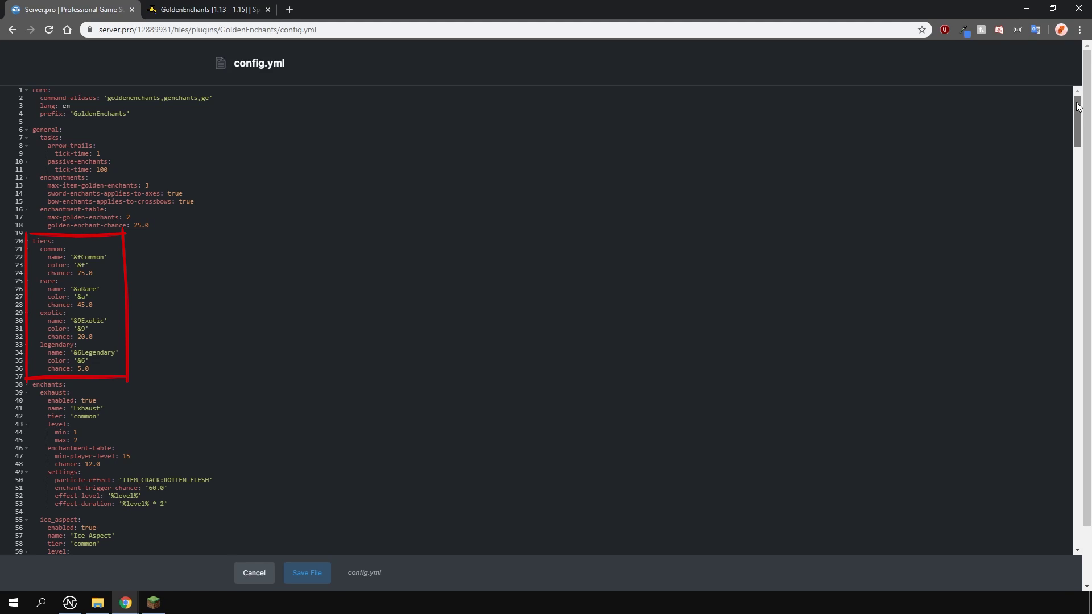
Review the tiers and the individual enchantment settings in config.yml, and save the file.
left_click_drag(1079, 106, 1084, 139)
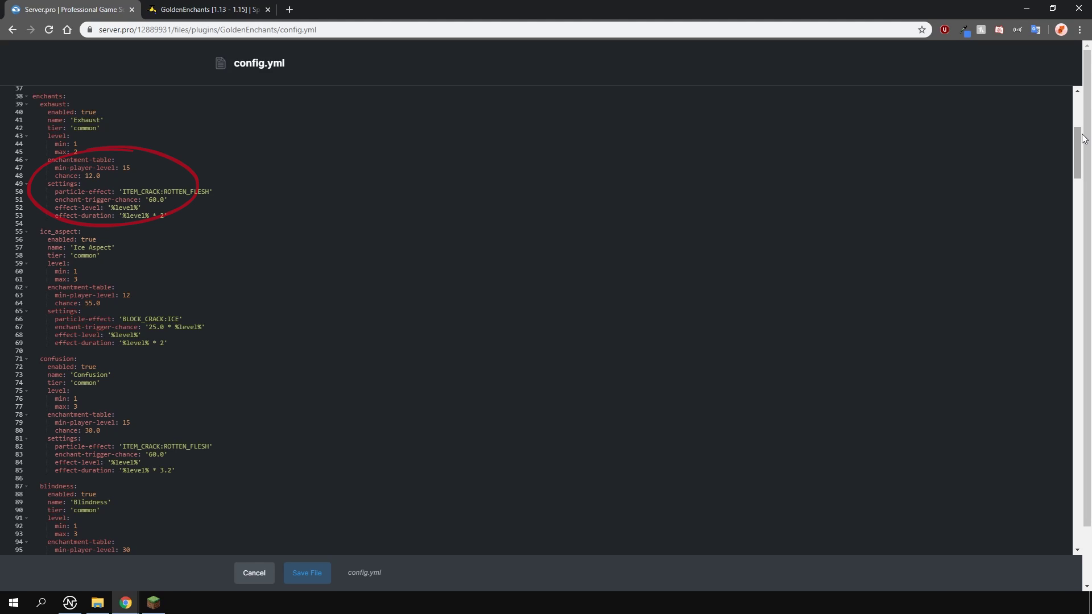
left_click_drag(1083, 138, 1086, 255)
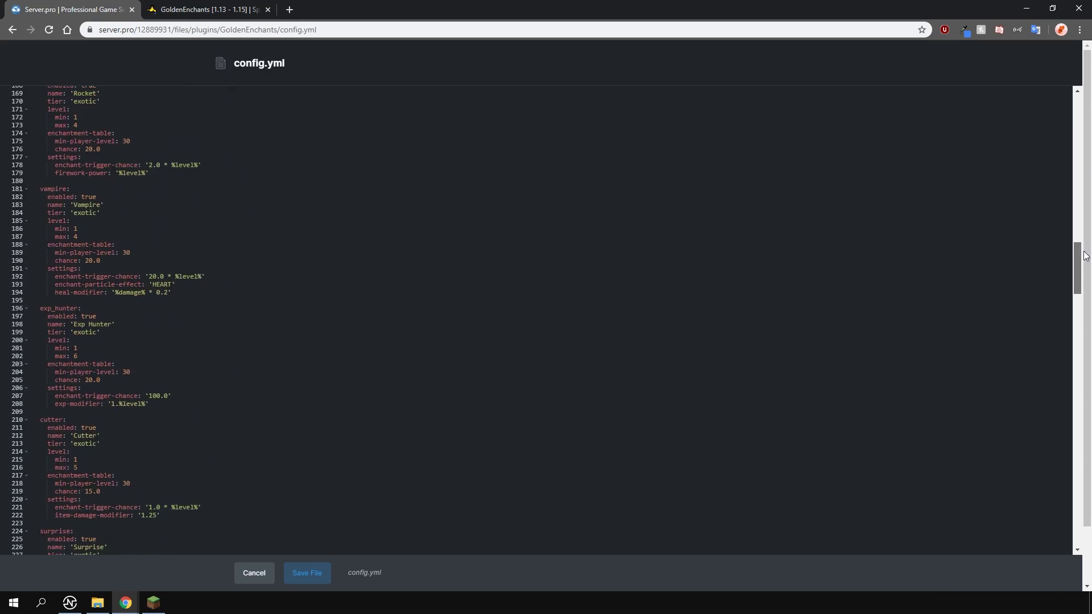
left_click(308, 574)
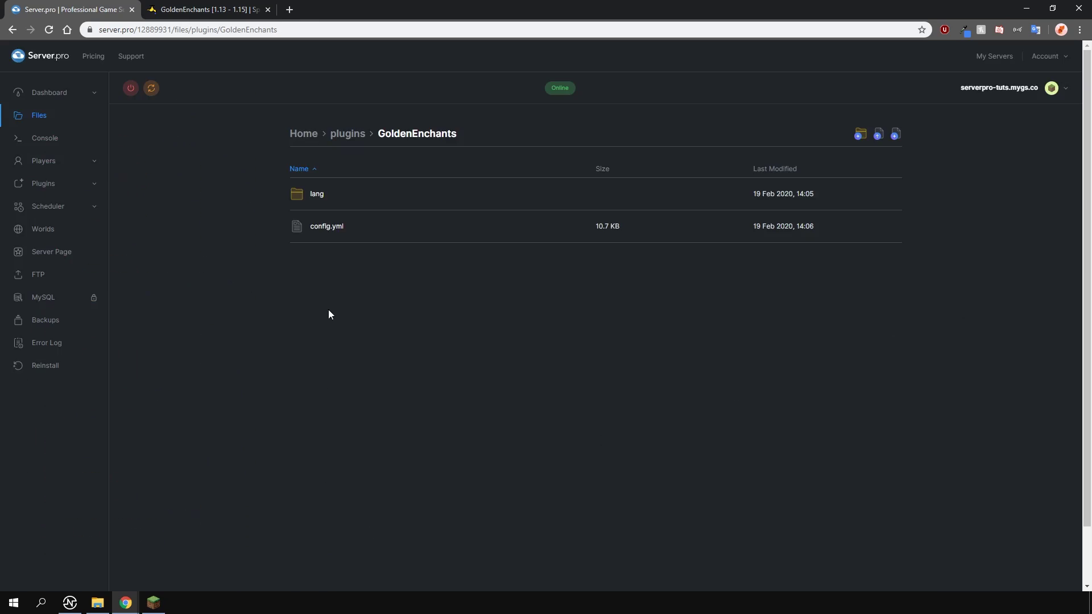
Look at the message files in the GoldenEnchants lang folder and return to the server details page.
left_click(324, 197)
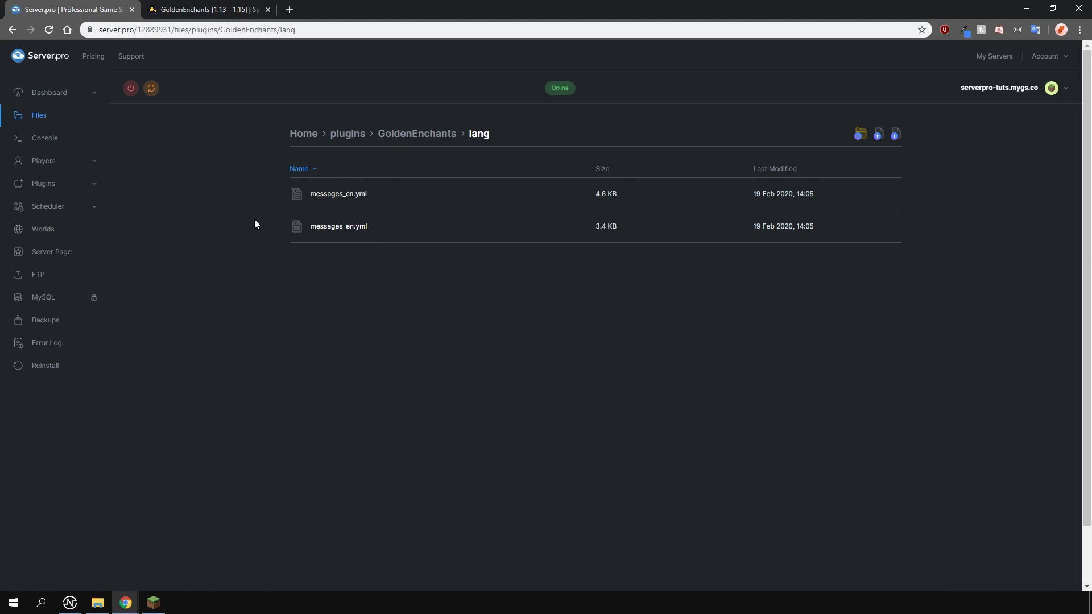
left_click(57, 94)
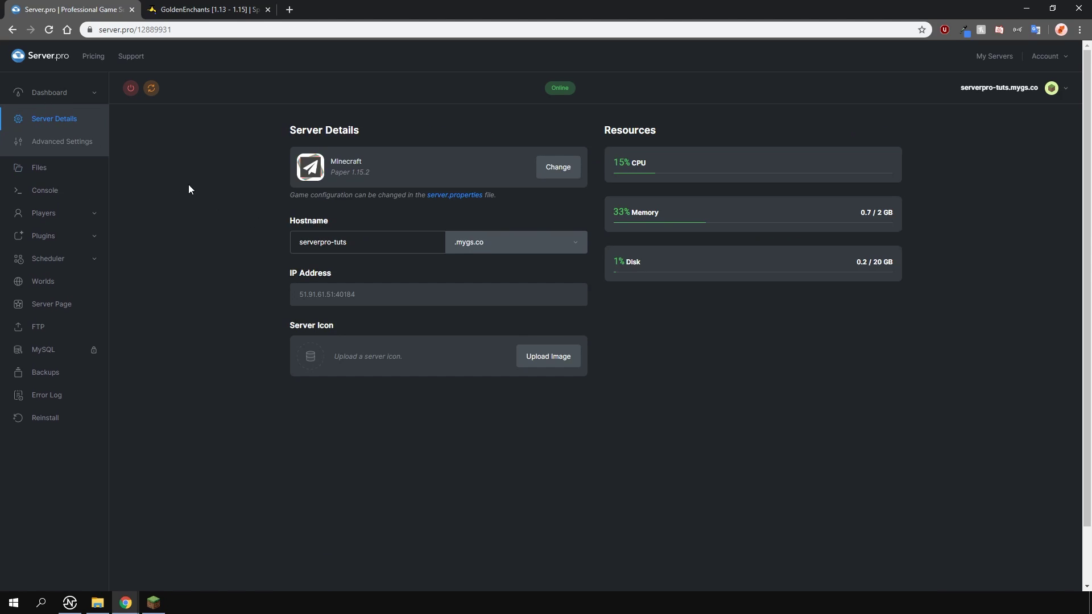